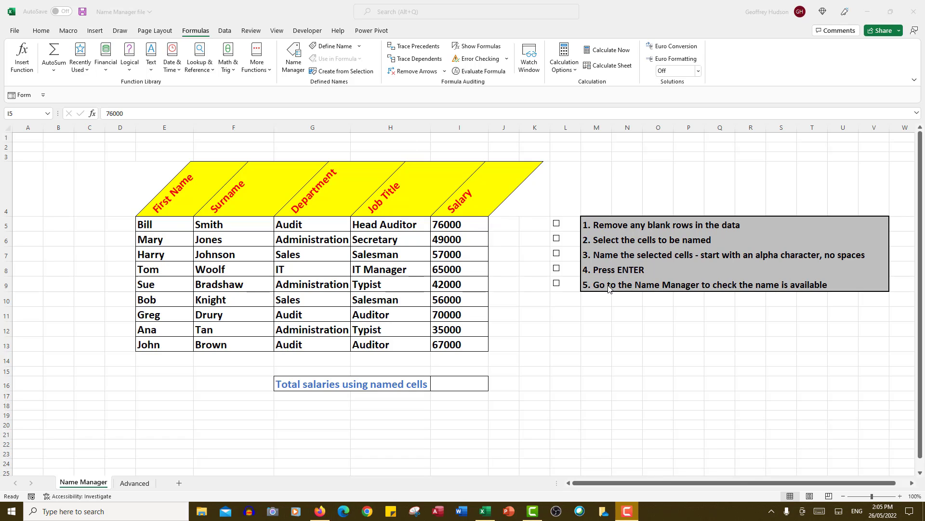
Step: Tick the first two checklist items and select the salary cells I5:I13
{"action": "left_click", "coordinate": [557, 224]}
{"action": "left_click", "coordinate": [556, 224]}
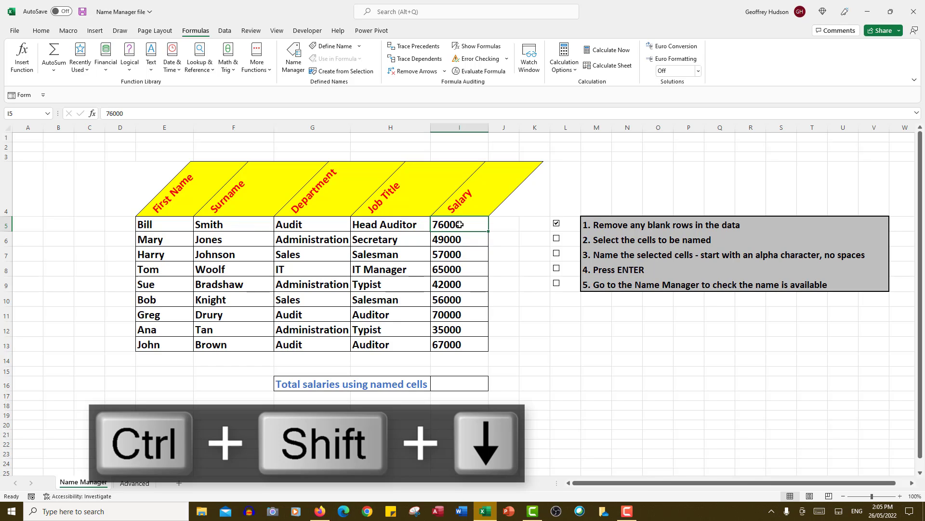
{"action": "key", "text": "ctrl+shift+Down"}
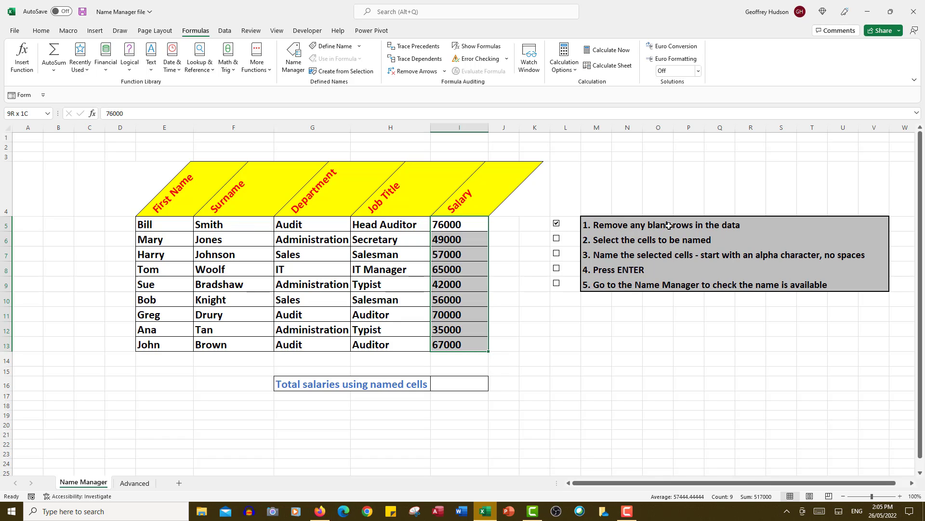
{"action": "left_click", "coordinate": [557, 239]}
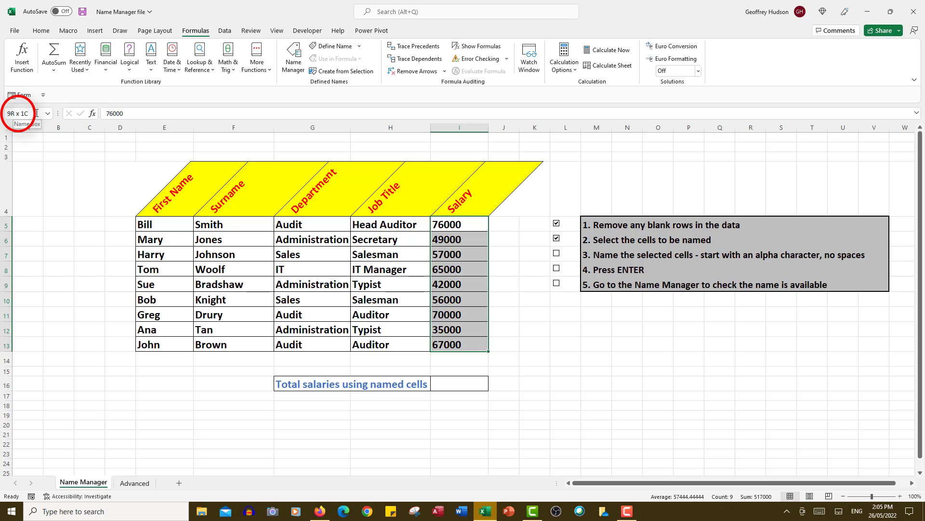
Step: Name the selected cells I5:I13 'salaries' using the Name Box
{"action": "left_click", "coordinate": [37, 113]}
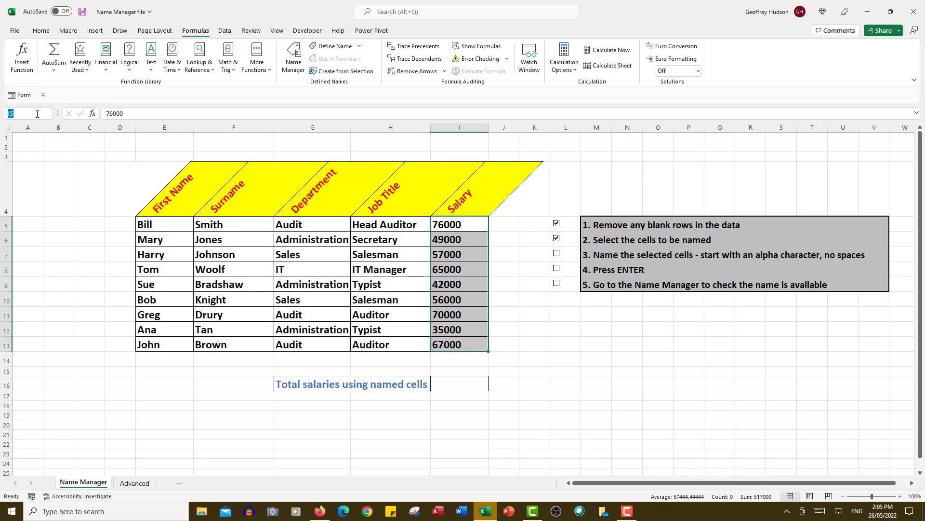
{"action": "type", "text": "salaries"}
{"action": "key", "text": "Return"}
{"action": "left_click", "coordinate": [296, 54]}
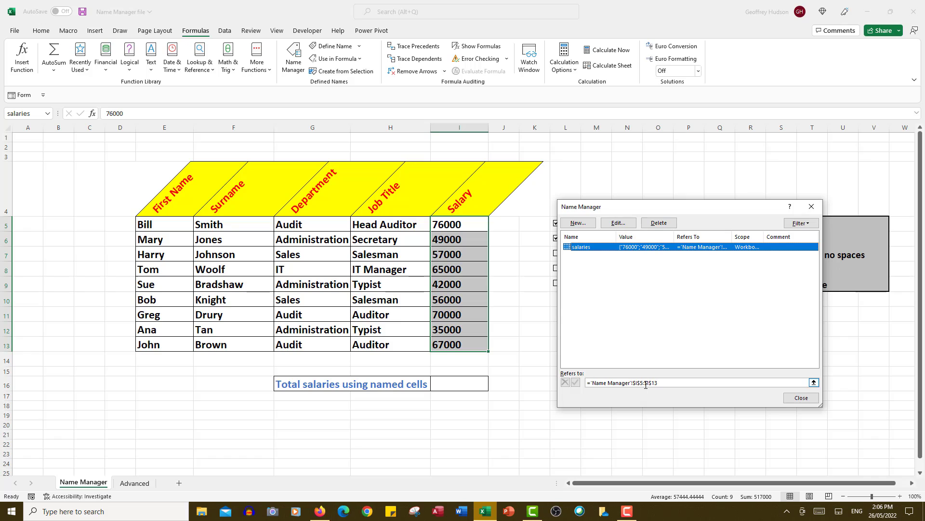
{"action": "left_click", "coordinate": [806, 397]}
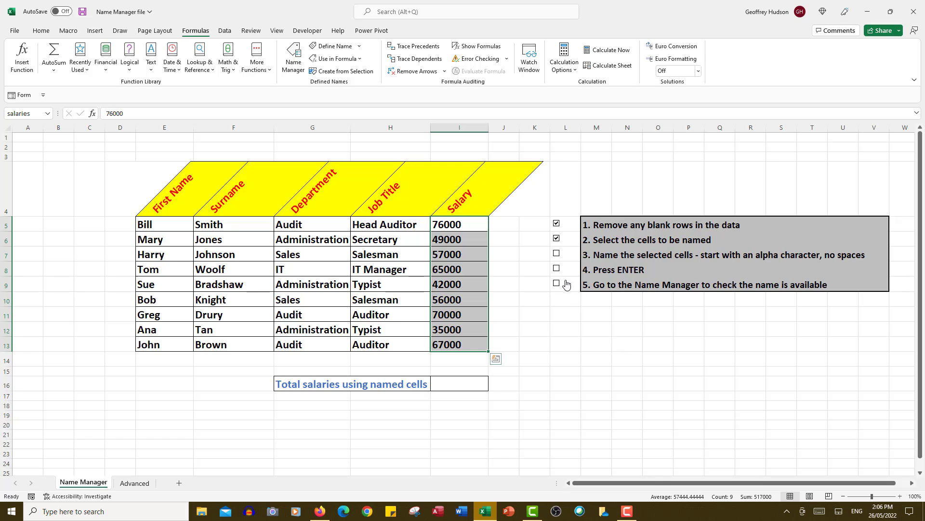
Step: Tick the remaining three checklist items as complete
{"action": "left_click", "coordinate": [557, 253]}
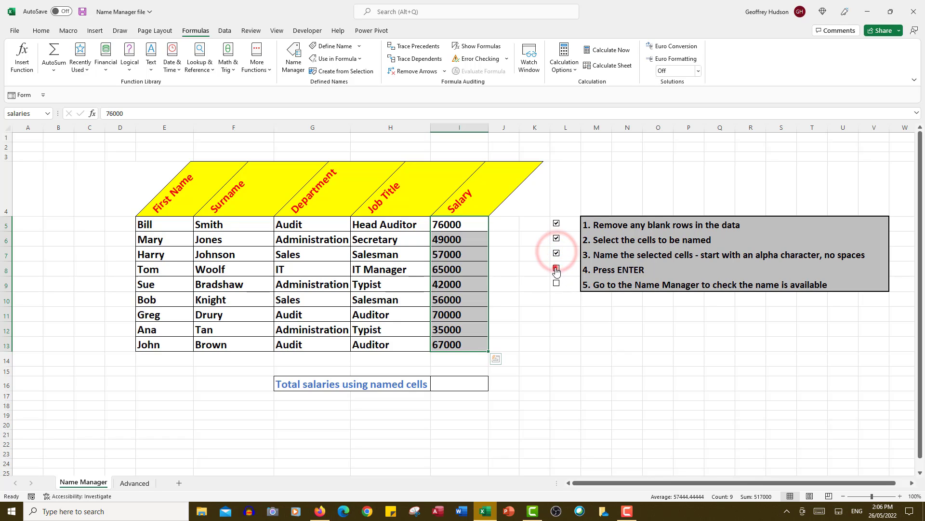
{"action": "left_click", "coordinate": [557, 268]}
{"action": "left_click", "coordinate": [557, 284]}
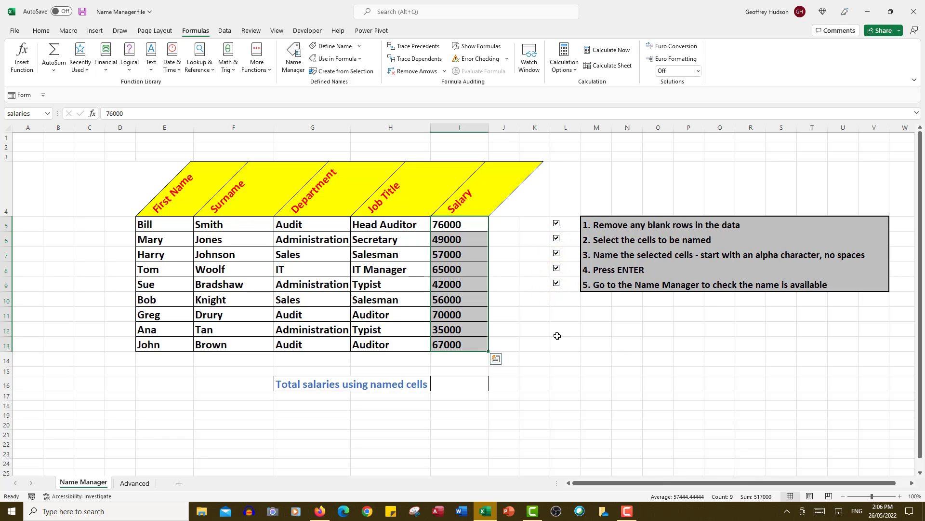
Step: Enter =sum(salaries) in I16, giving a total of 517000
{"action": "left_click", "coordinate": [453, 383]}
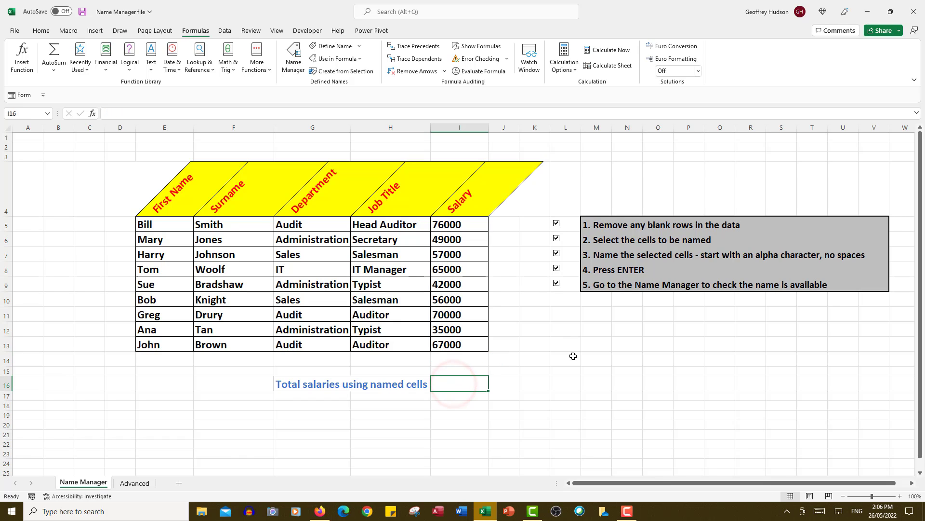
{"action": "type", "text": "=s"}
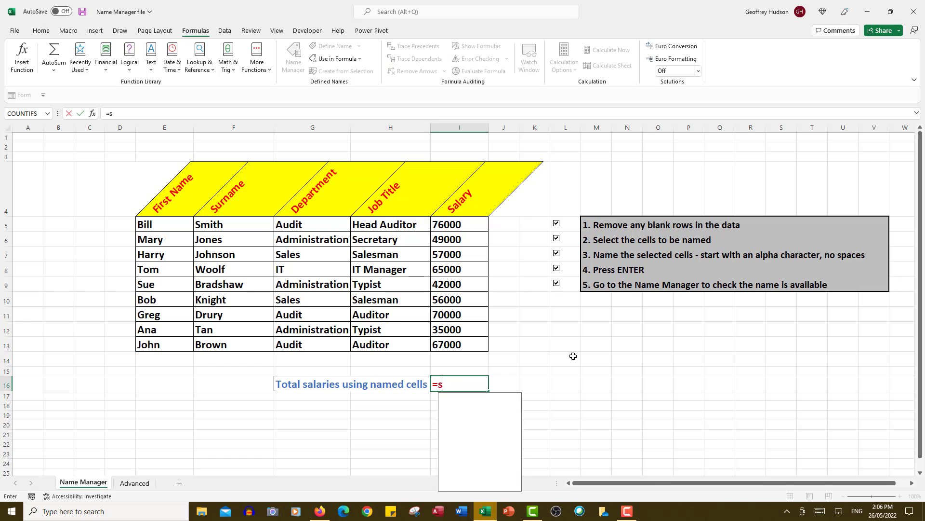
{"action": "type", "text": "um("}
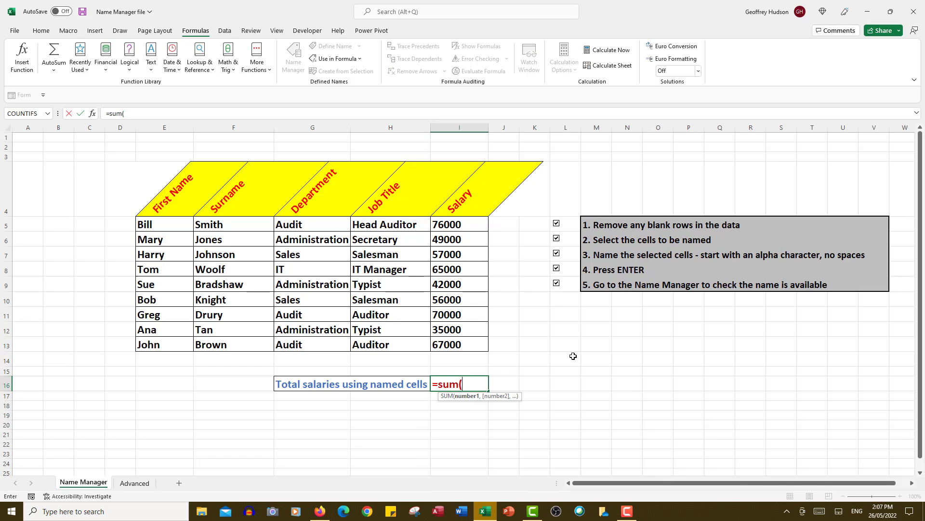
{"action": "type", "text": "salari"}
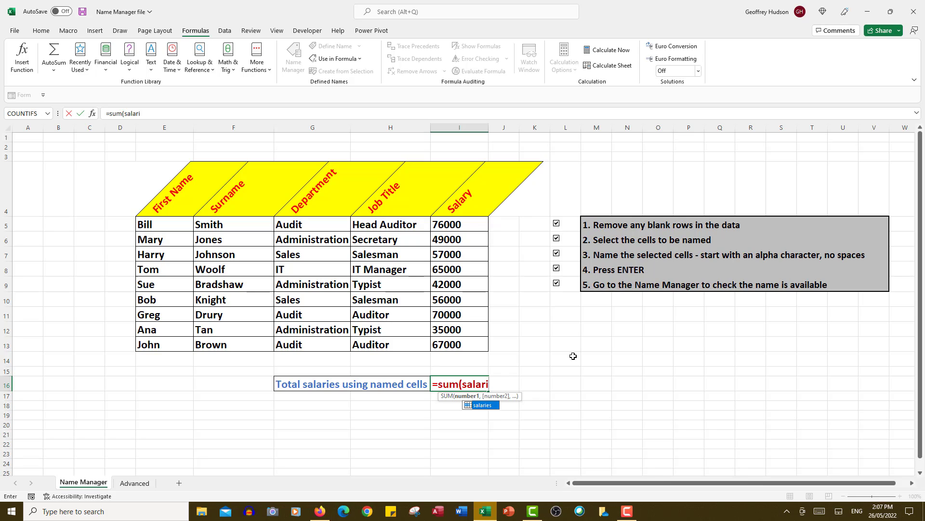
{"action": "type", "text": "es)"}
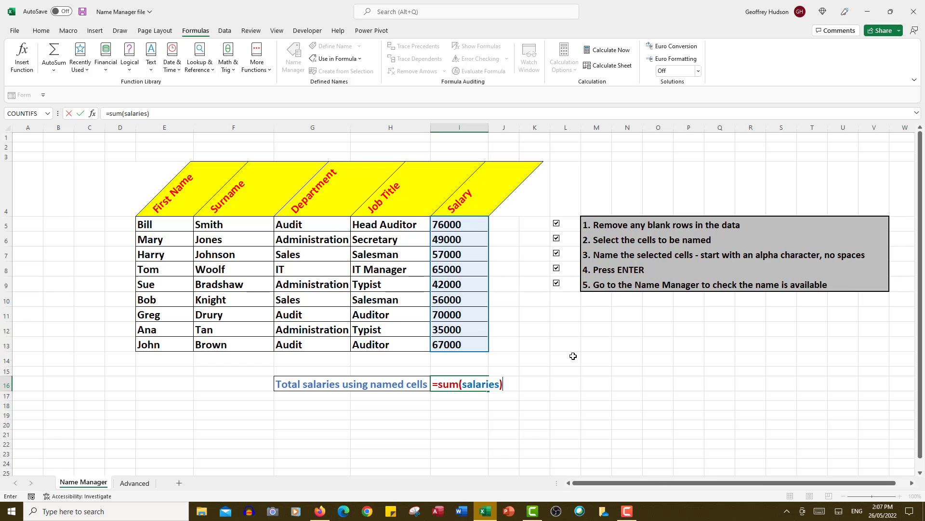
{"action": "key", "text": "Return"}
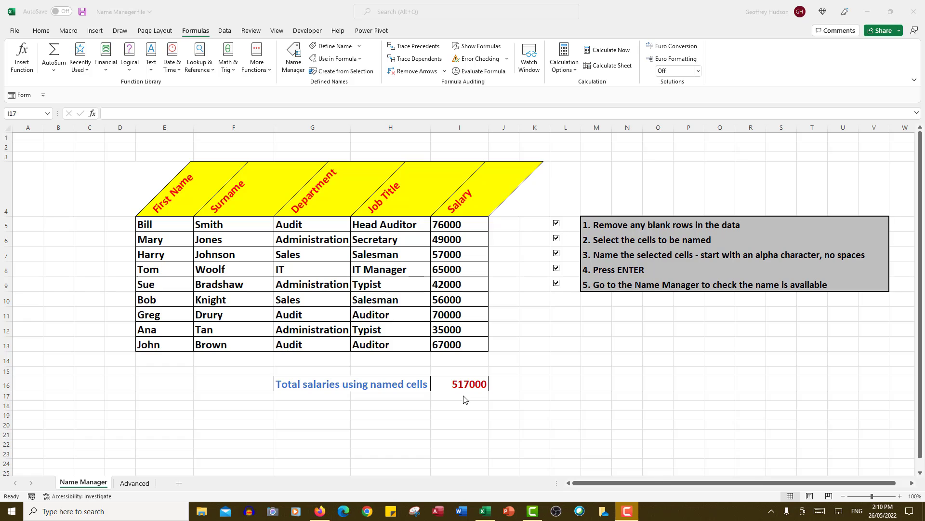
Step: Build =sum(salaries) in I17, inserting the salaries name from Use in Formula
{"action": "left_click", "coordinate": [464, 396]}
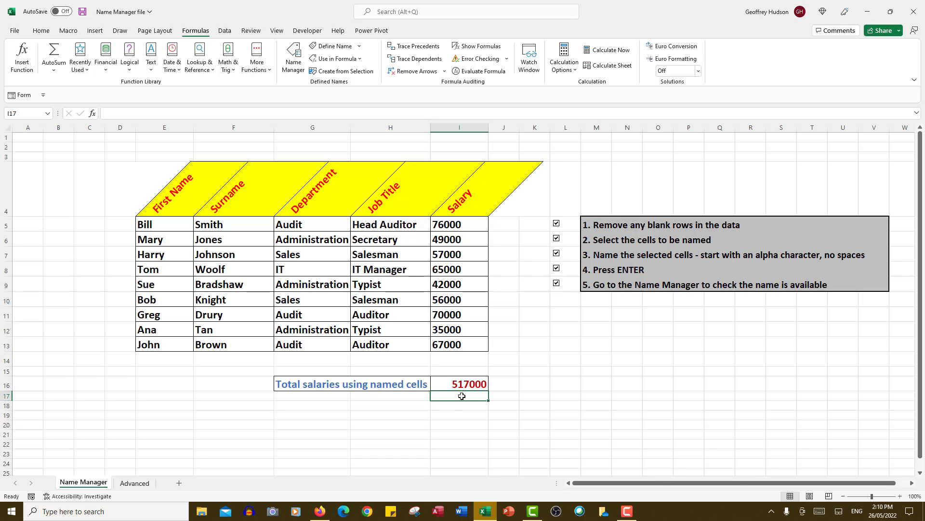
{"action": "type", "text": "="}
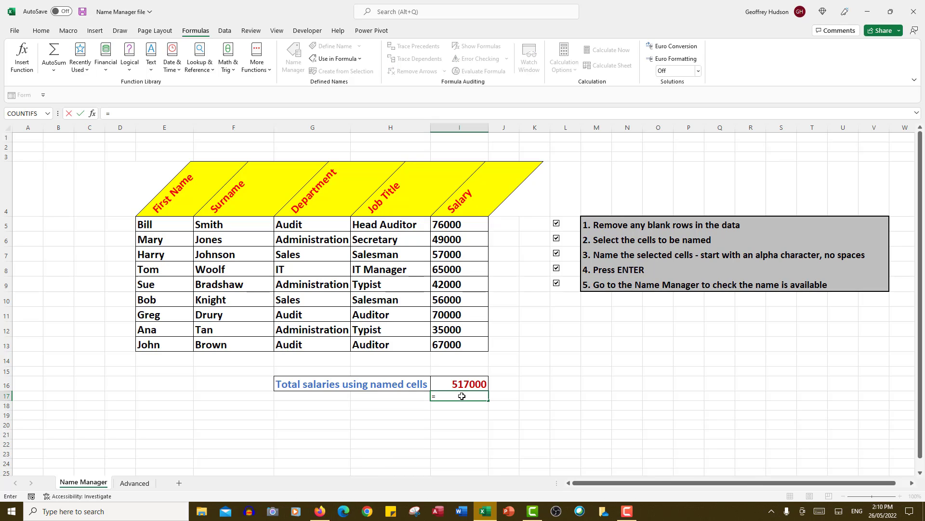
{"action": "type", "text": "sum("}
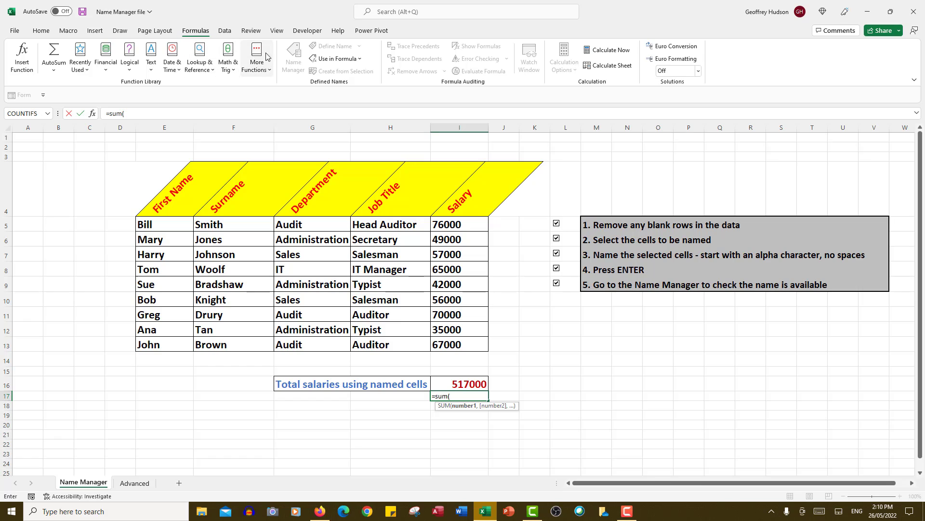
{"action": "left_click", "coordinate": [333, 59]}
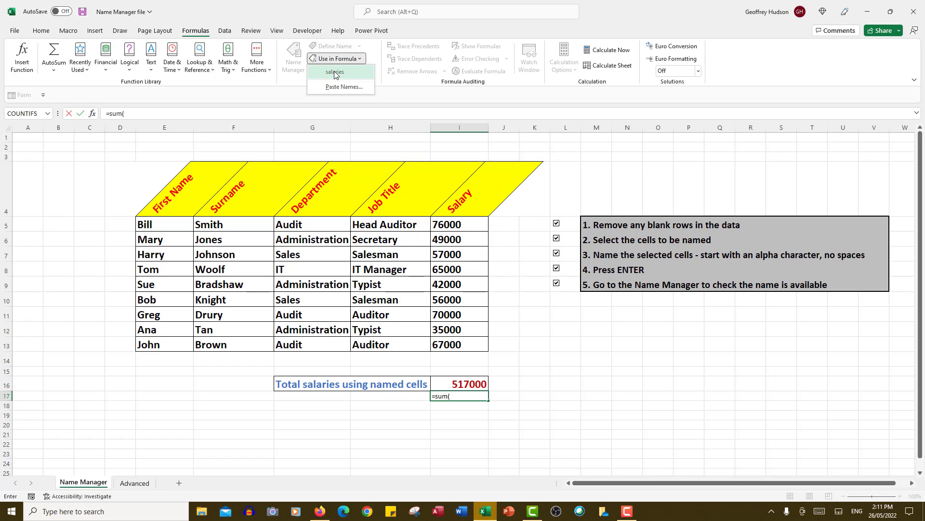
{"action": "left_click", "coordinate": [335, 73]}
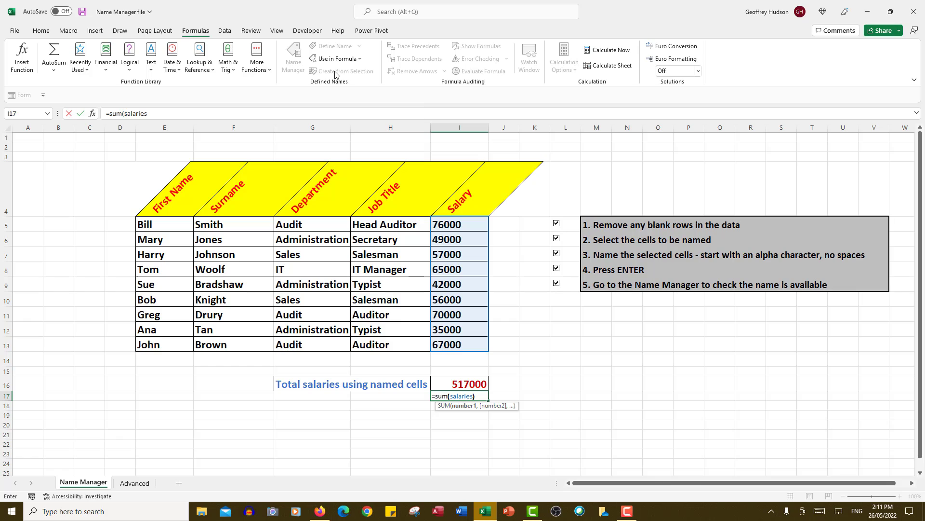
{"action": "type", "text": ")"}
{"action": "key", "text": "Return"}
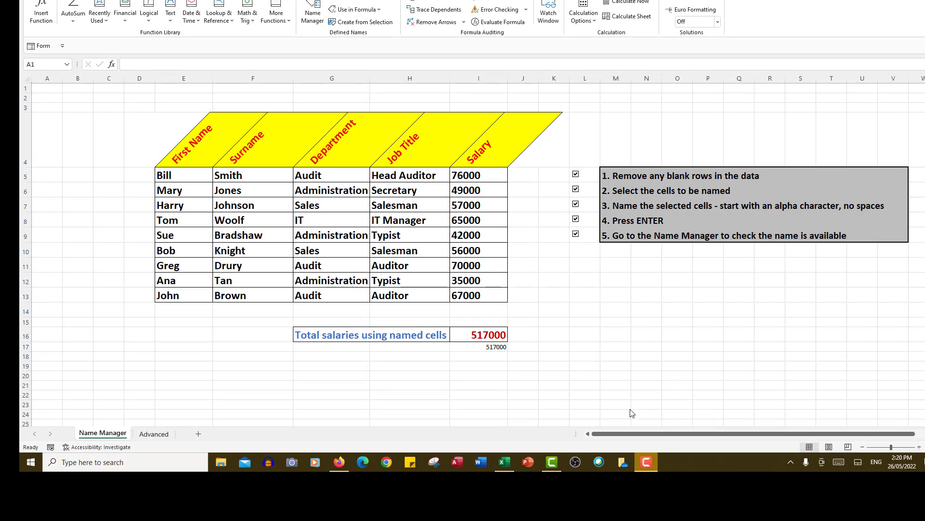
Step: Switch to the Advanced worksheet
{"action": "left_click", "coordinate": [164, 435]}
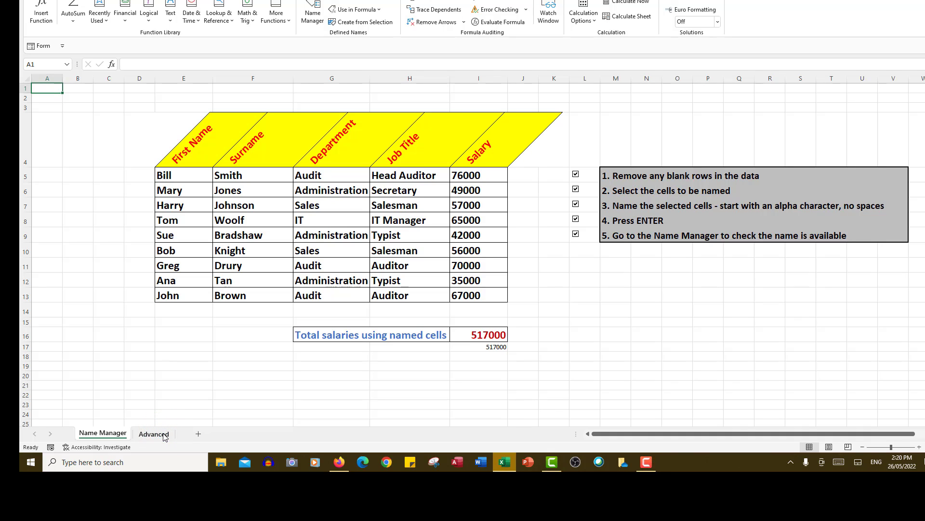
{"action": "left_click", "coordinate": [162, 434]}
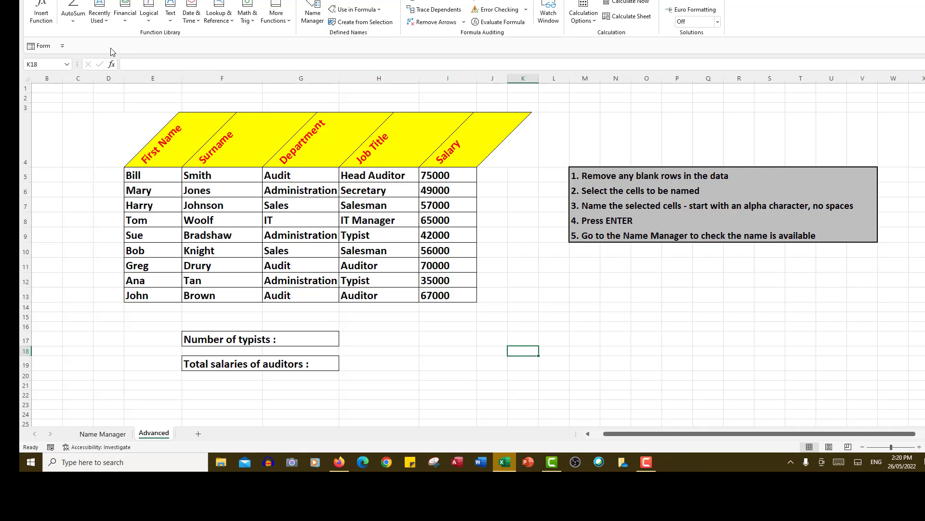
{"action": "left_click", "coordinate": [67, 65]}
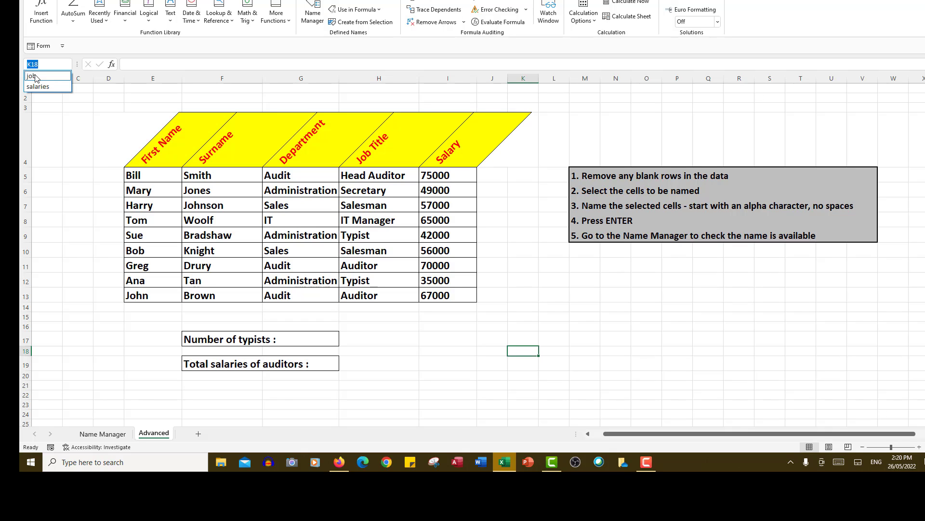
{"action": "left_click", "coordinate": [315, 7]}
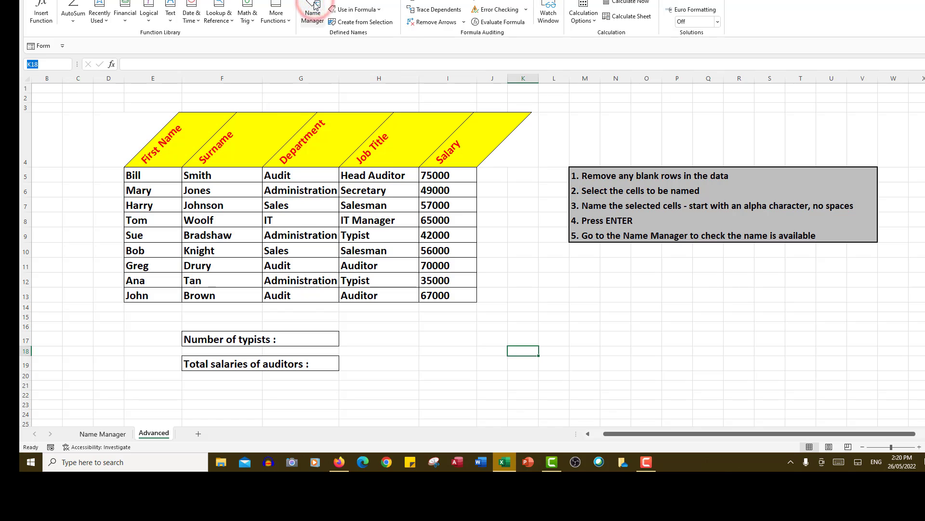
{"action": "left_click", "coordinate": [314, 5]}
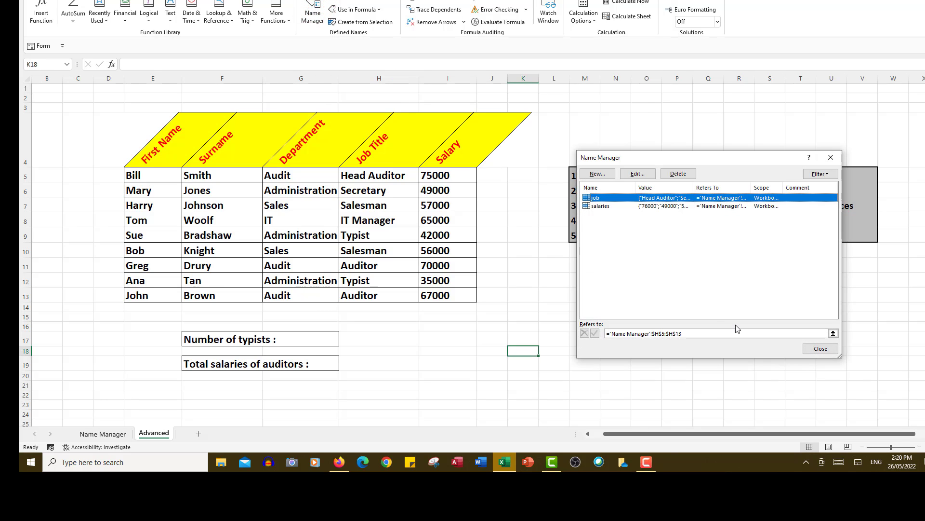
{"action": "left_click", "coordinate": [821, 348]}
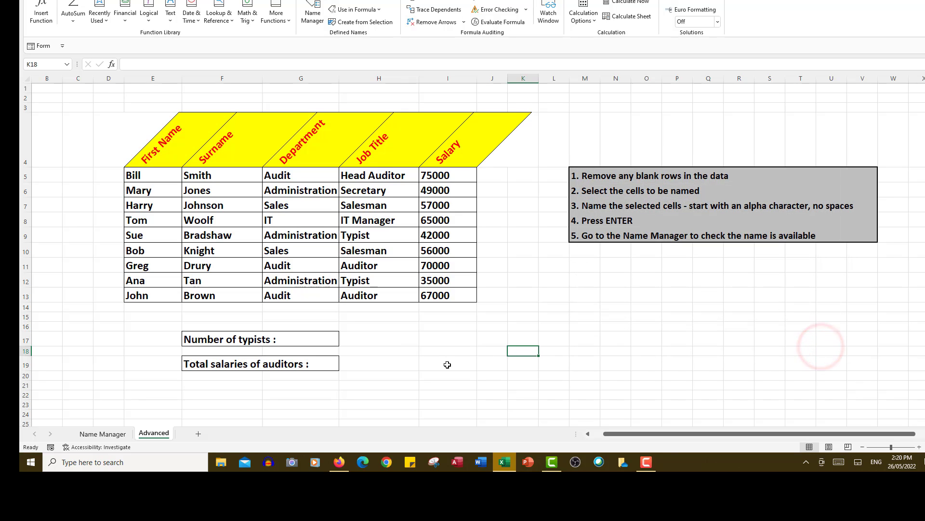
{"action": "left_click", "coordinate": [376, 338]}
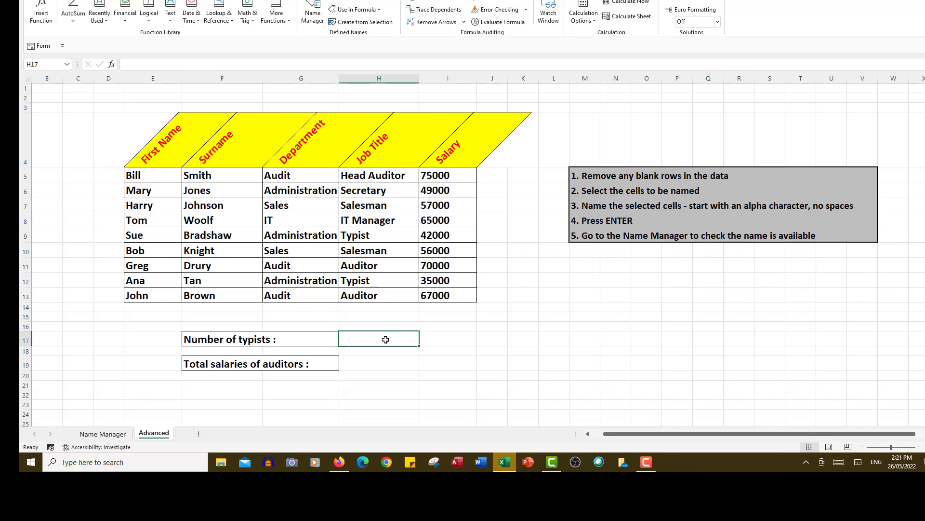
Step: Insert a COUNTIFS function into H17 from the Statistical functions list
{"action": "left_click", "coordinate": [383, 339]}
{"action": "left_click", "coordinate": [274, 15]}
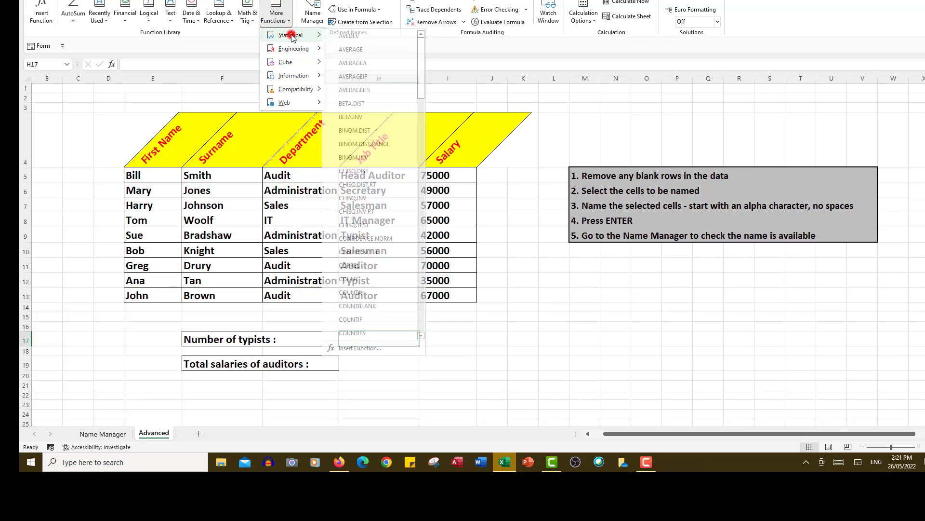
{"action": "left_click", "coordinate": [290, 35]}
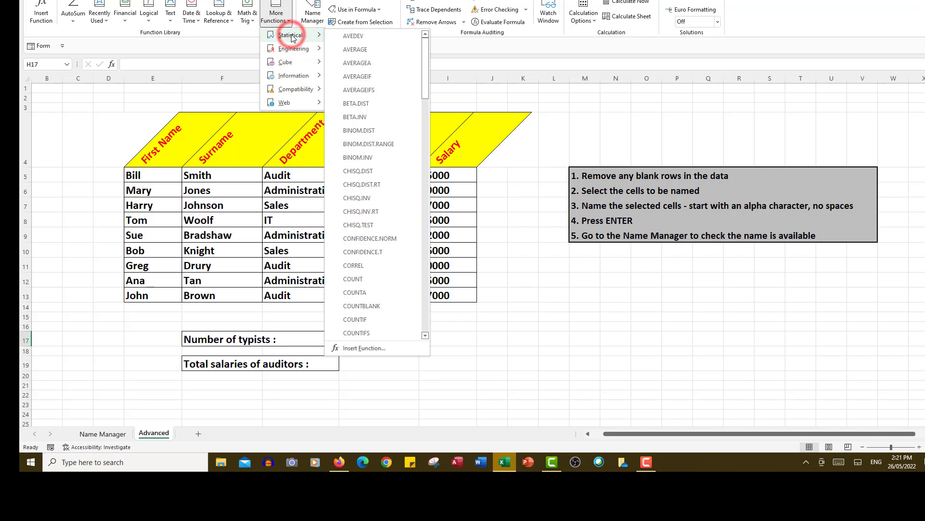
{"action": "left_click", "coordinate": [369, 333]}
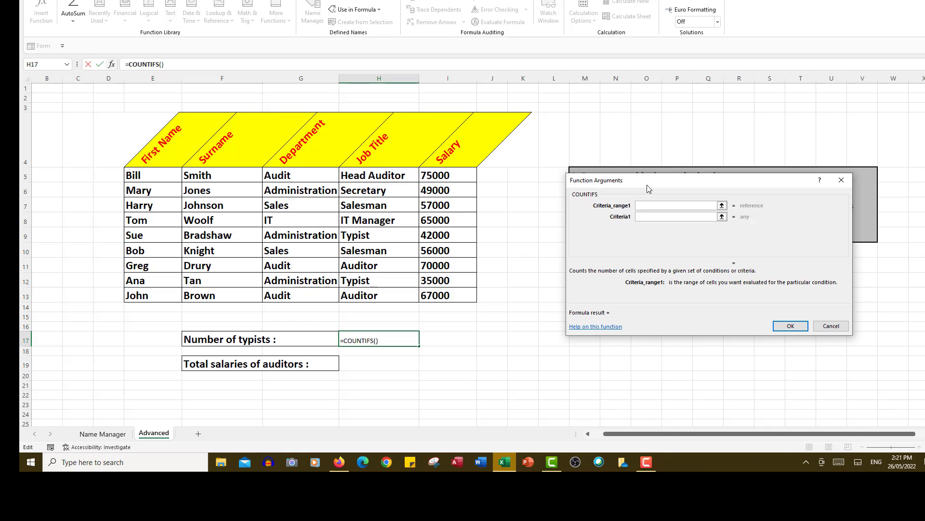
Step: Complete COUNTIFS with range job and criterion H12 (Typist), returning 2
{"action": "type", "text": "job"}
{"action": "left_click", "coordinate": [646, 216]}
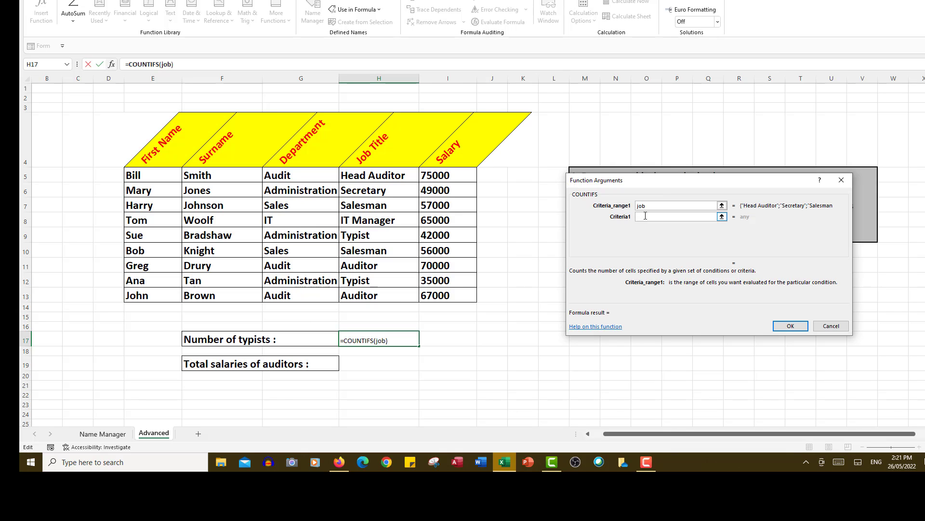
{"action": "left_click", "coordinate": [646, 216]}
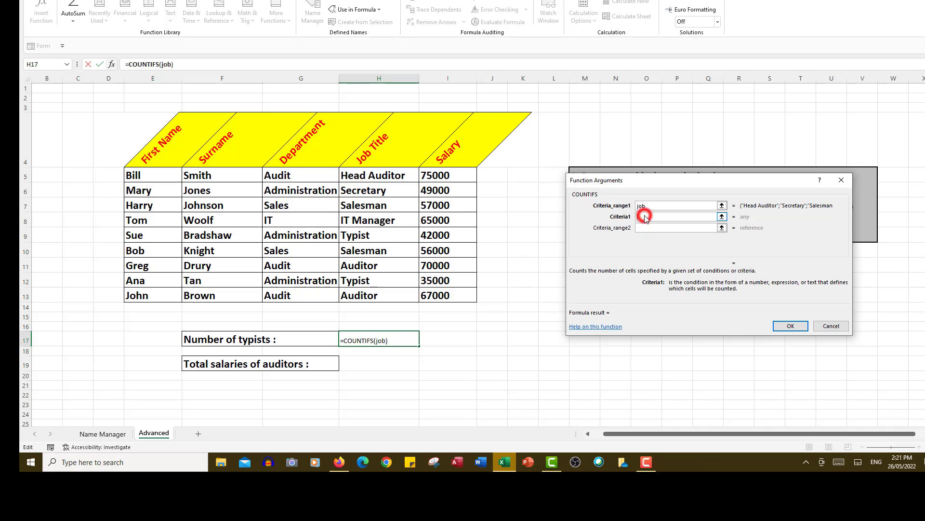
{"action": "left_click", "coordinate": [355, 282]}
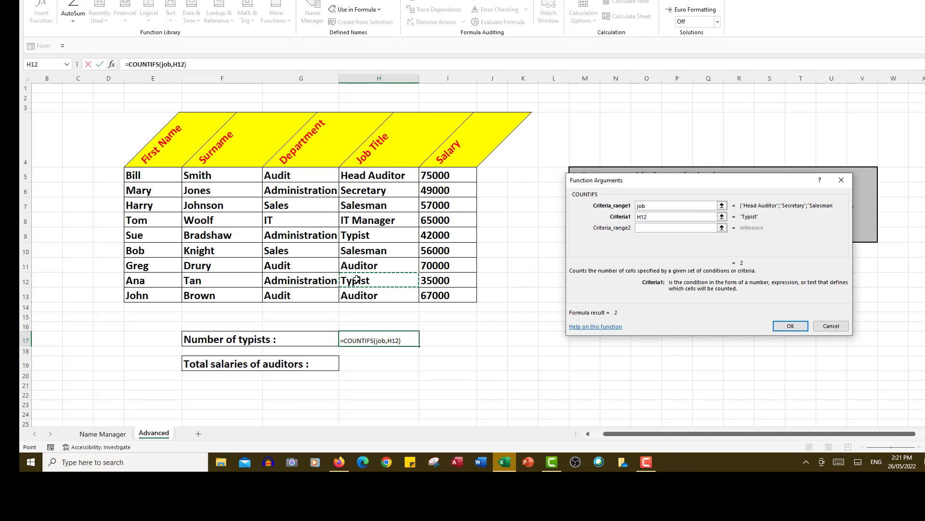
{"action": "left_click", "coordinate": [790, 326]}
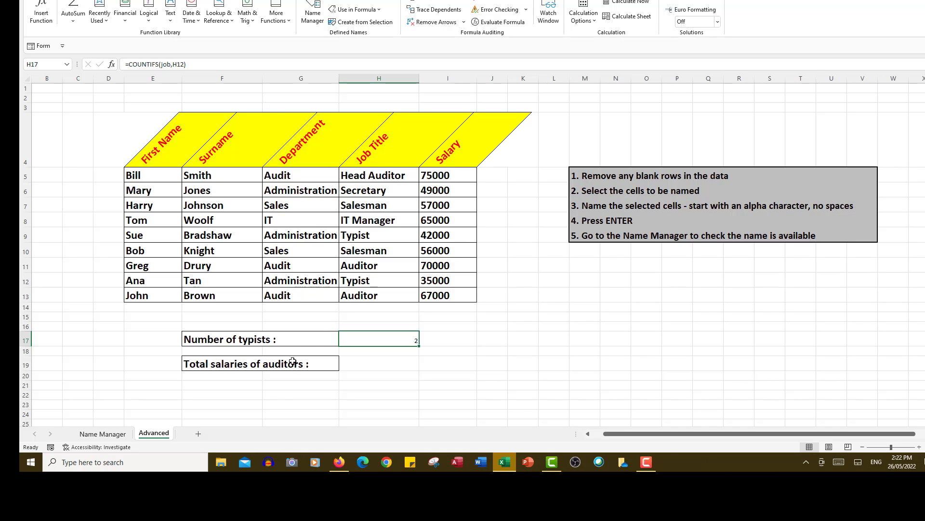
Step: Start a SUMIFS formula in H19 from the Math & Trig functions
{"action": "left_click", "coordinate": [382, 363]}
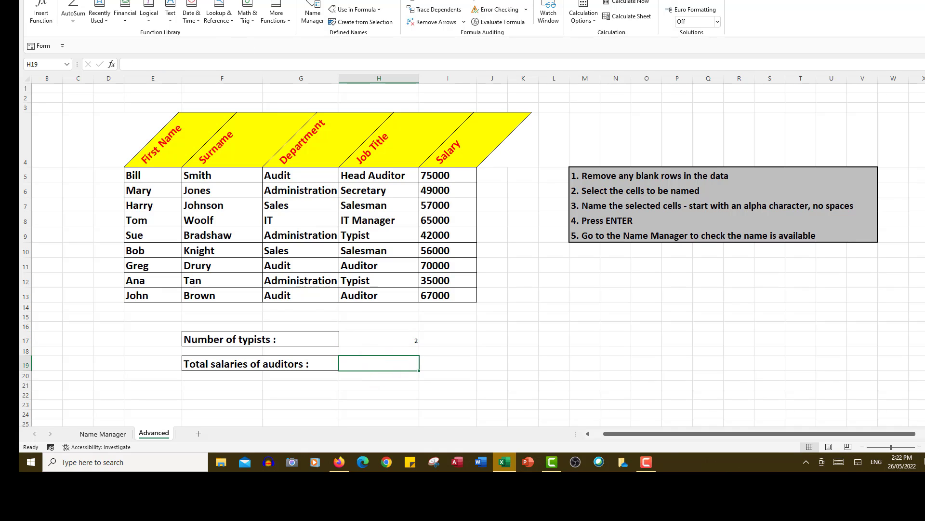
{"action": "left_click", "coordinate": [246, 5]}
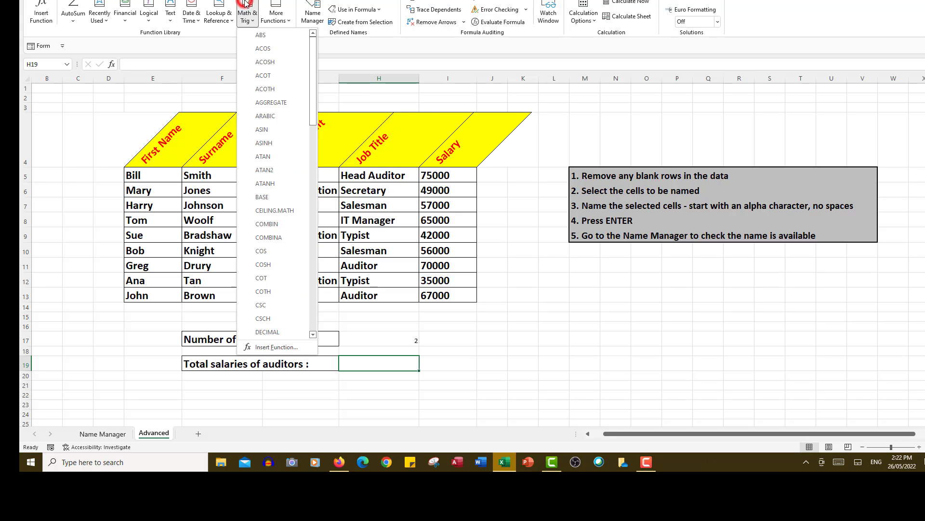
{"action": "left_click_drag", "start_coordinate": [314, 102], "coordinate": [327, 282]}
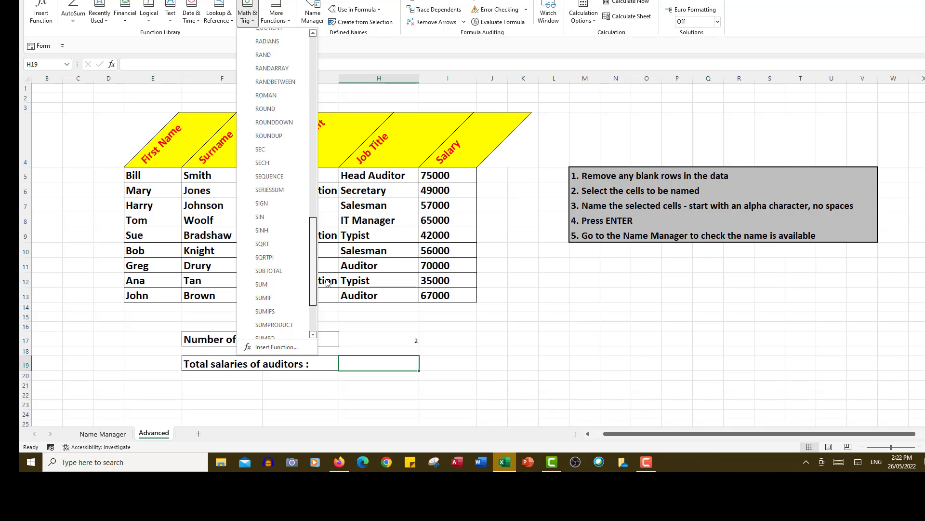
{"action": "left_click", "coordinate": [275, 310]}
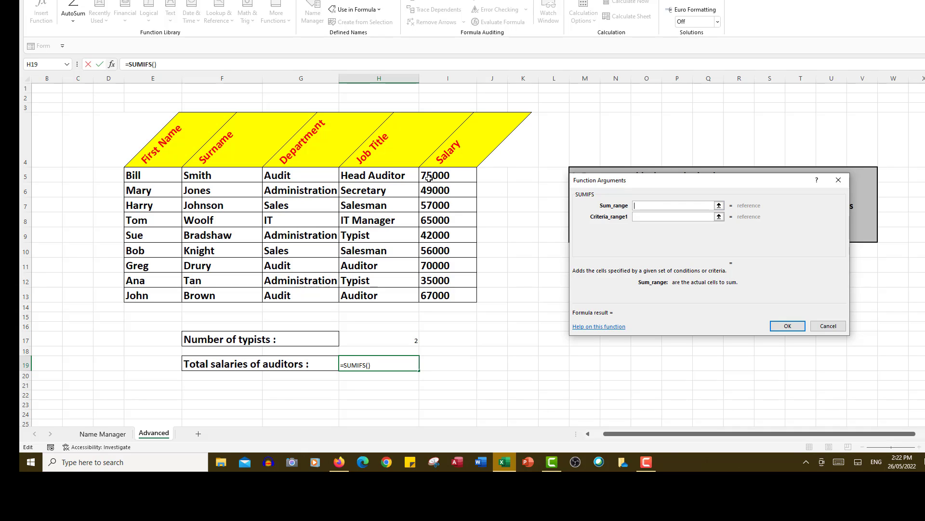
Step: Fill SUMIFS with salaries, job and criterion H11 (Auditor), returning 137000
{"action": "left_click", "coordinate": [354, 10]}
{"action": "left_click", "coordinate": [354, 38]}
{"action": "left_click", "coordinate": [647, 217]}
{"action": "left_click", "coordinate": [647, 216]}
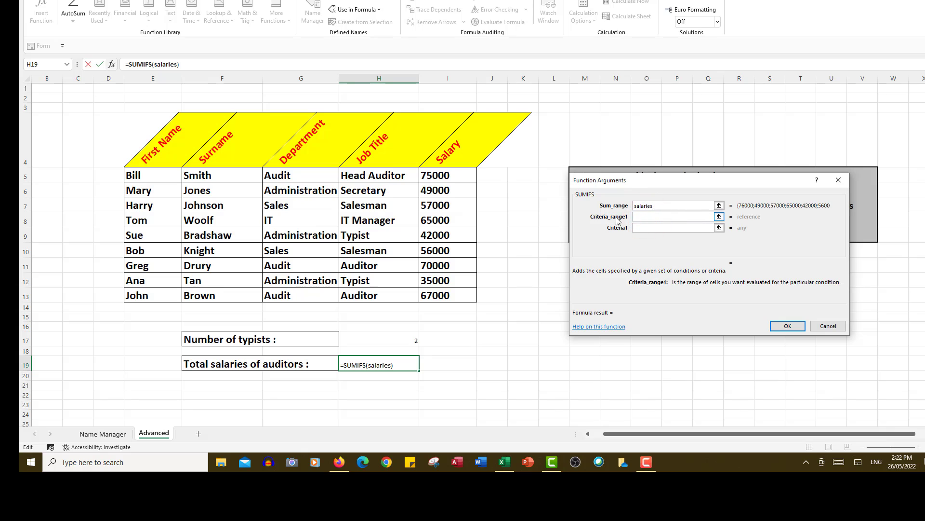
{"action": "left_click", "coordinate": [353, 10]}
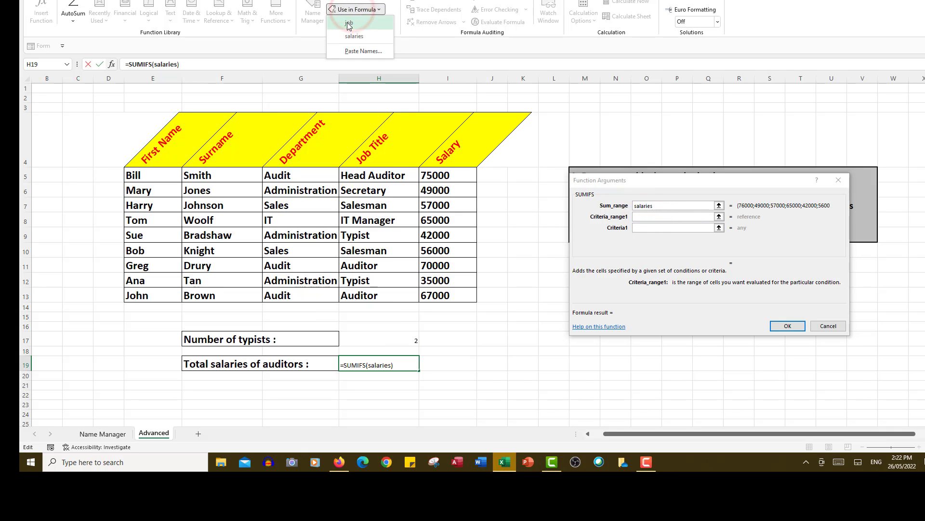
{"action": "left_click", "coordinate": [348, 25]}
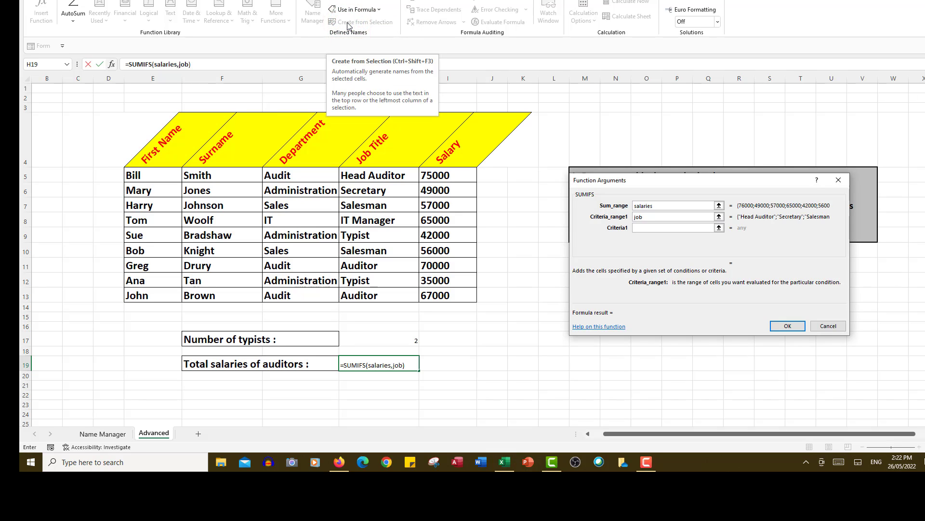
{"action": "left_click", "coordinate": [644, 228]}
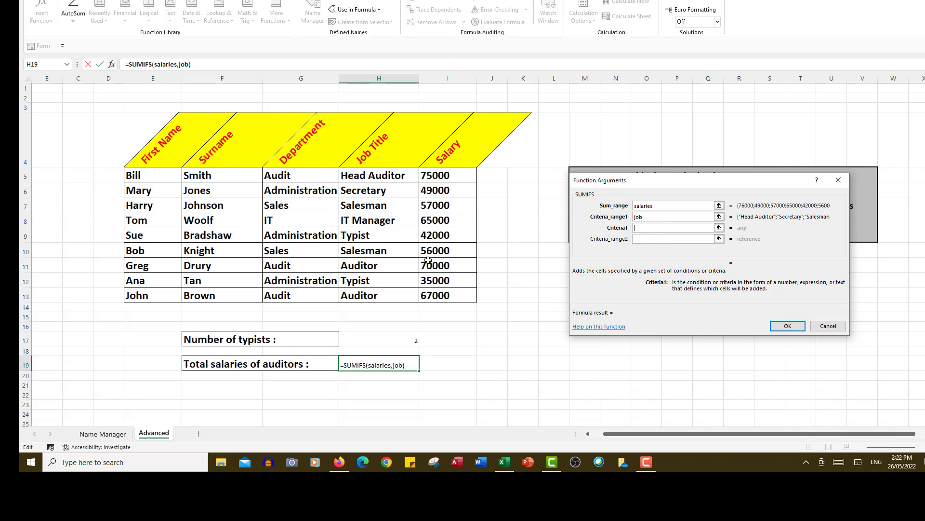
{"action": "left_click", "coordinate": [367, 266]}
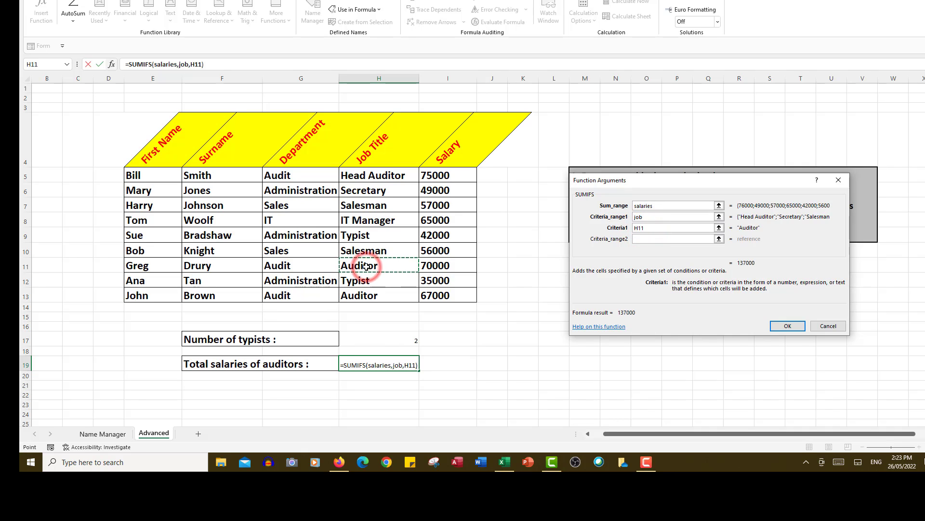
{"action": "left_click", "coordinate": [788, 326]}
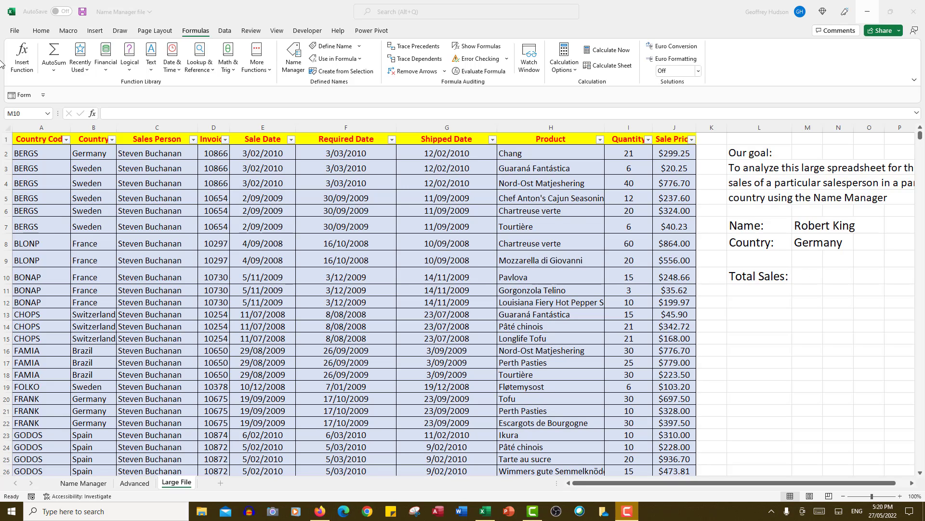
Step: Select the Country column data from B2 down to its last entry
{"action": "left_click", "coordinate": [49, 114]}
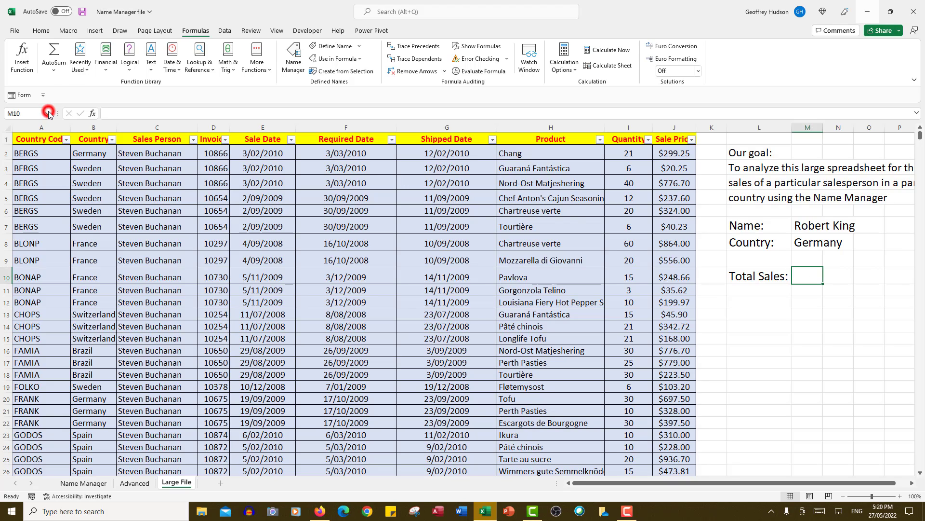
{"action": "left_click", "coordinate": [47, 114]}
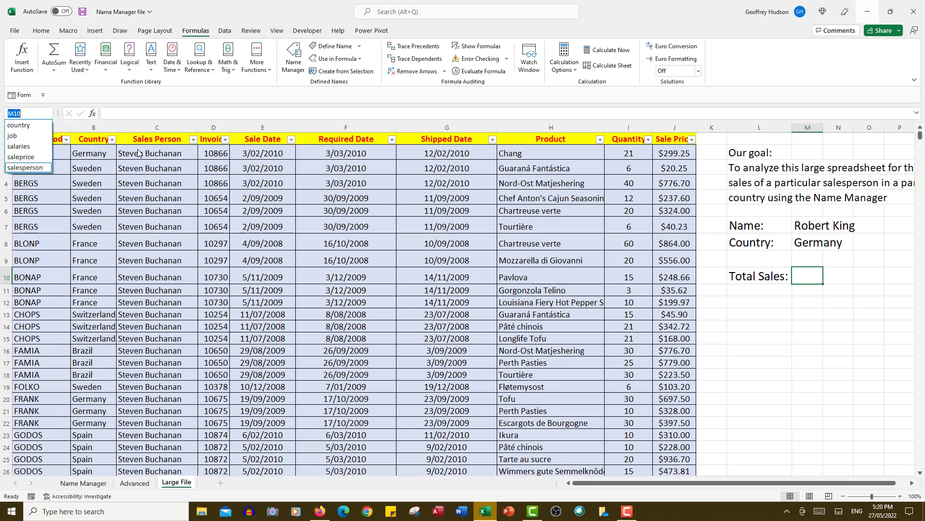
{"action": "left_click", "coordinate": [90, 153]}
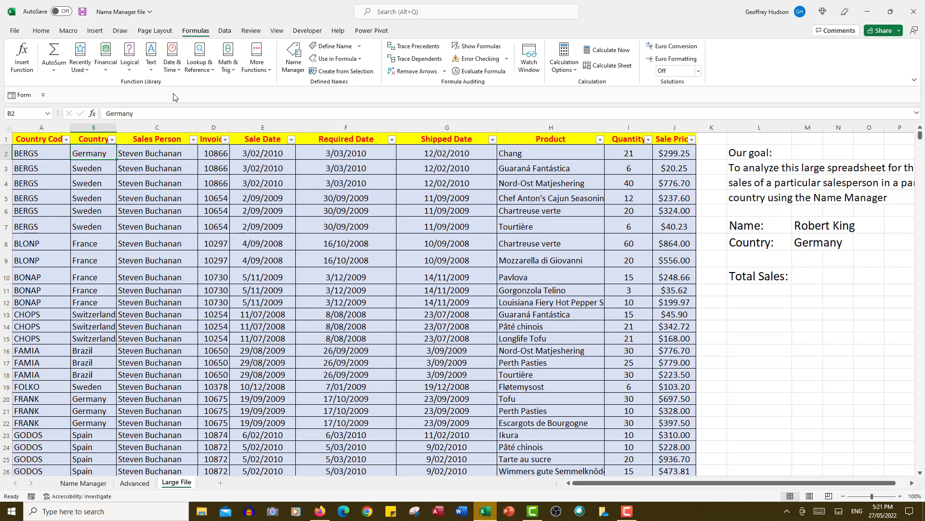
{"action": "key", "text": "ctrl+shift+Down"}
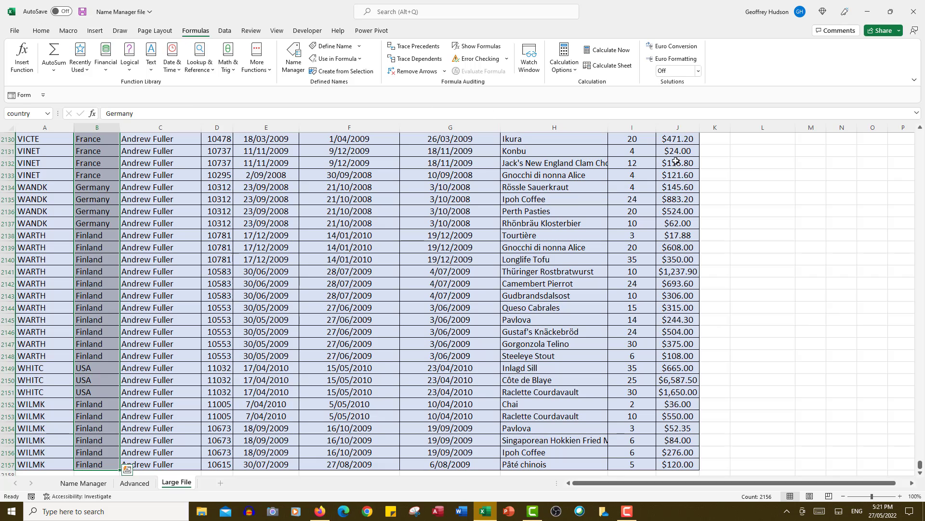
Step: Return to the top of the sheet and select the Total Sales cell M10
{"action": "left_click", "coordinate": [741, 173]}
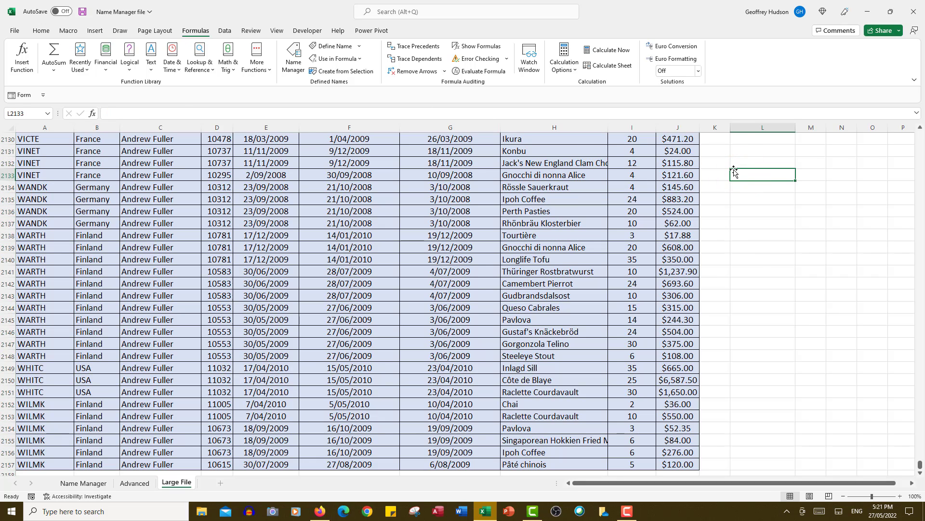
{"action": "key", "text": "ctrl+Home"}
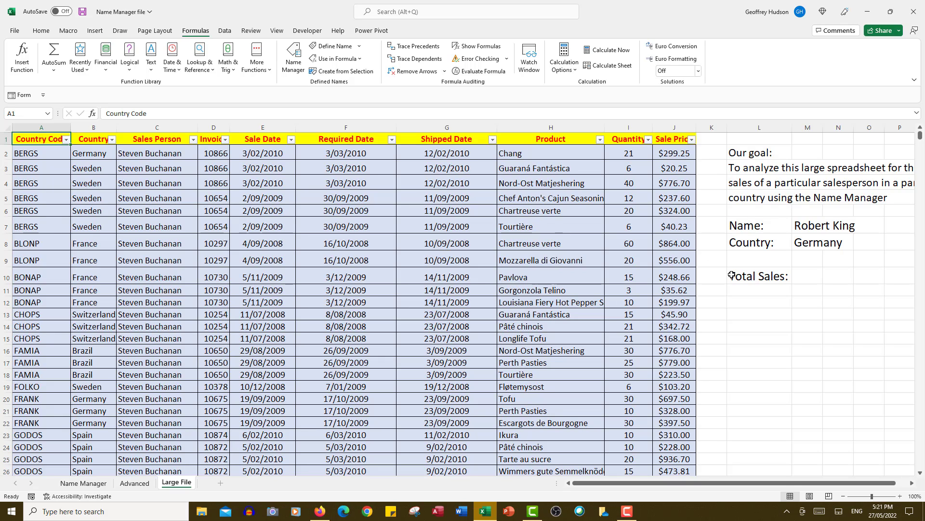
{"action": "left_click", "coordinate": [805, 277]}
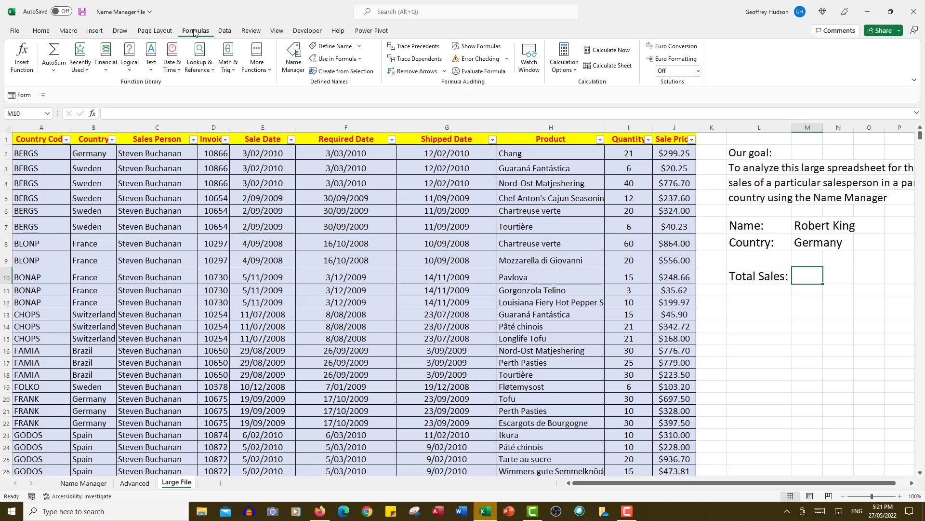
Step: Start a SUMIFS for Total Sales with saleprice as the sum range
{"action": "left_click", "coordinate": [228, 55]}
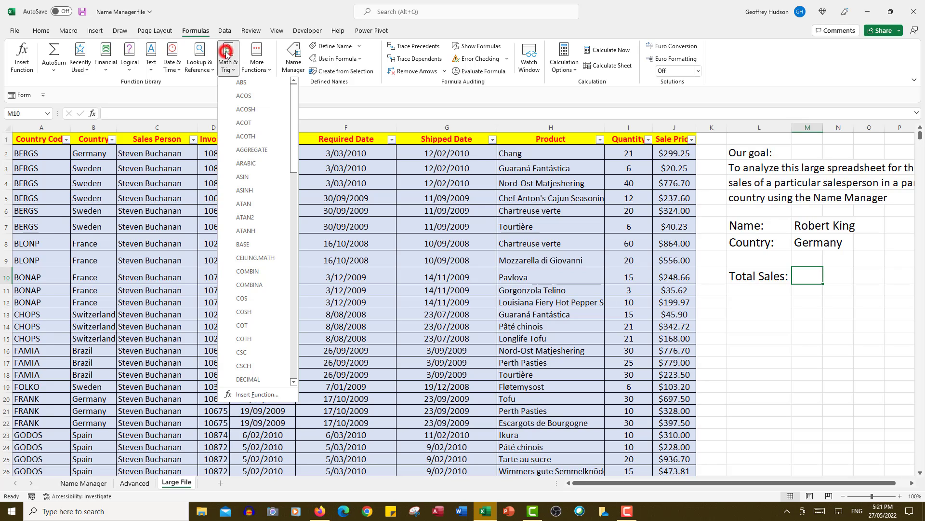
{"action": "left_click_drag", "start_coordinate": [294, 147], "coordinate": [294, 348]}
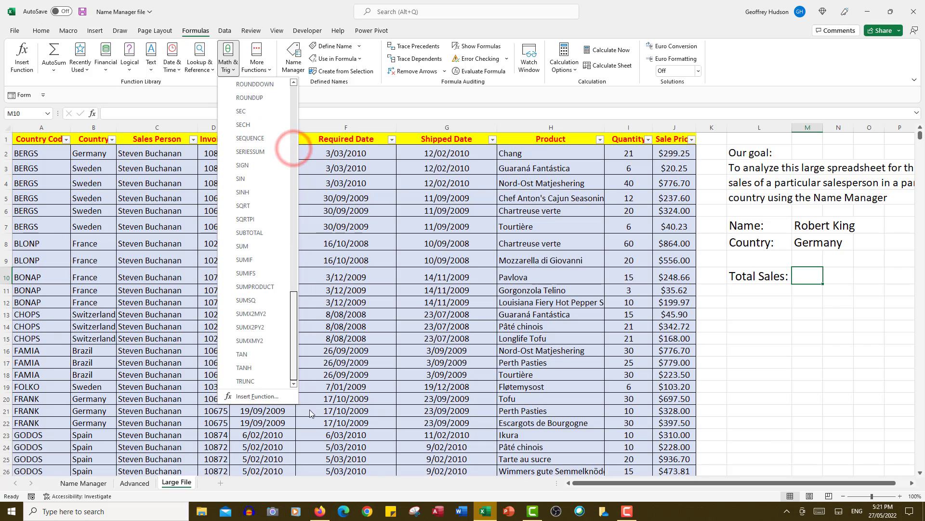
{"action": "left_click", "coordinate": [245, 273]}
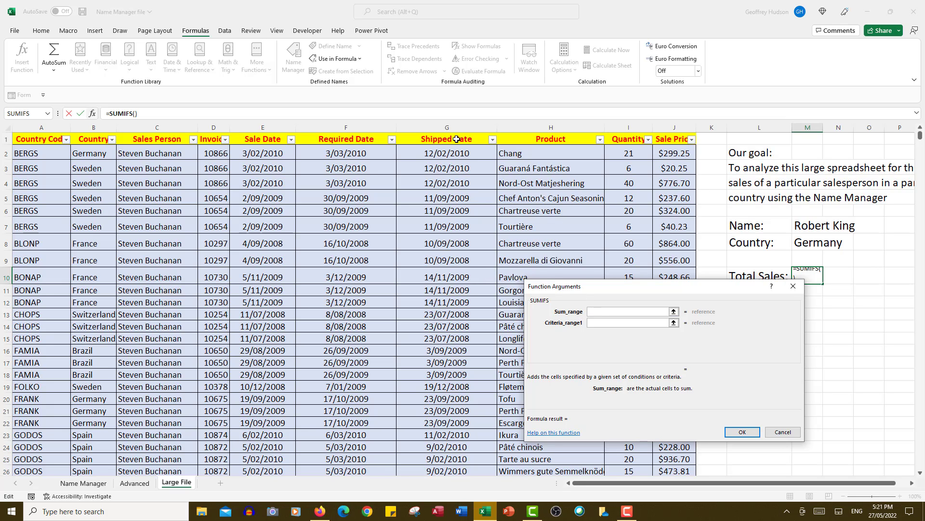
{"action": "left_click", "coordinate": [330, 59]}
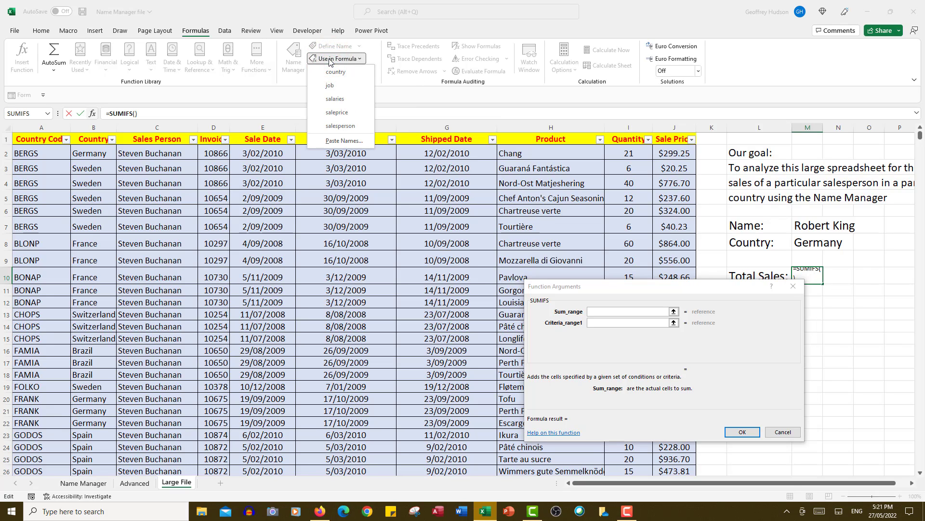
{"action": "left_click", "coordinate": [332, 112]}
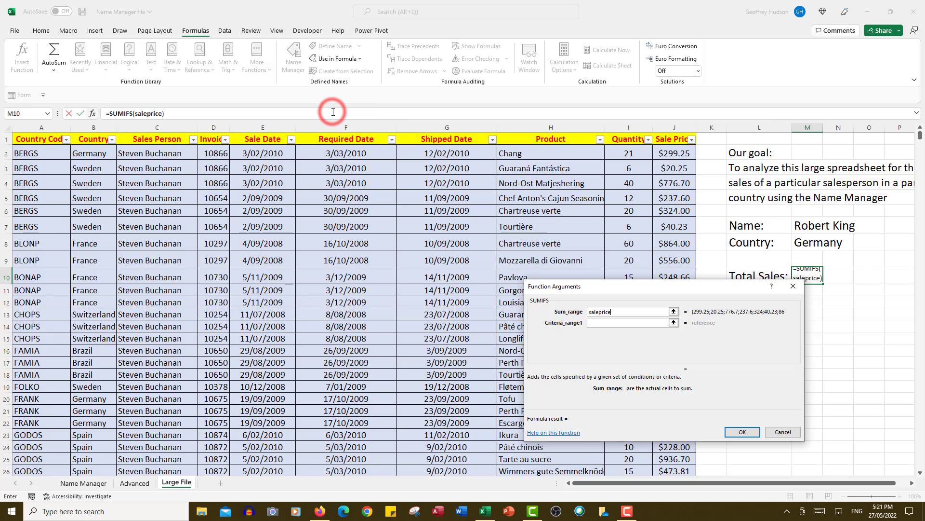
{"action": "left_click", "coordinate": [601, 322]}
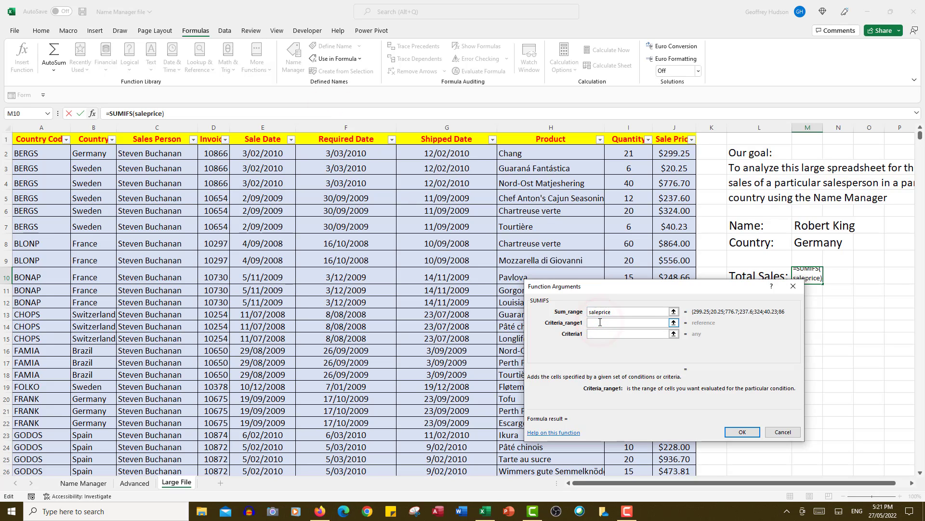
Step: Add criteria country = B20 (Germany) and salesperson = C119, previewing 7608.93
{"action": "left_click", "coordinate": [329, 58]}
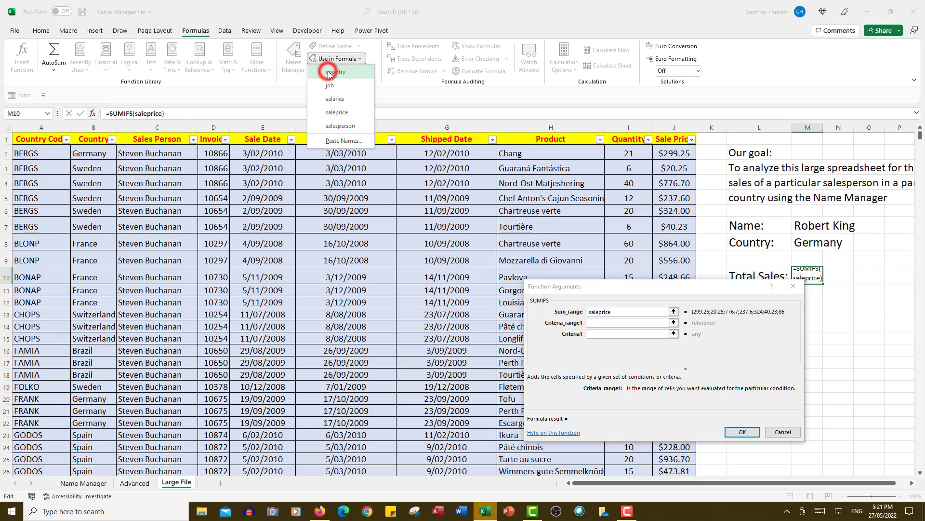
{"action": "left_click", "coordinate": [330, 71]}
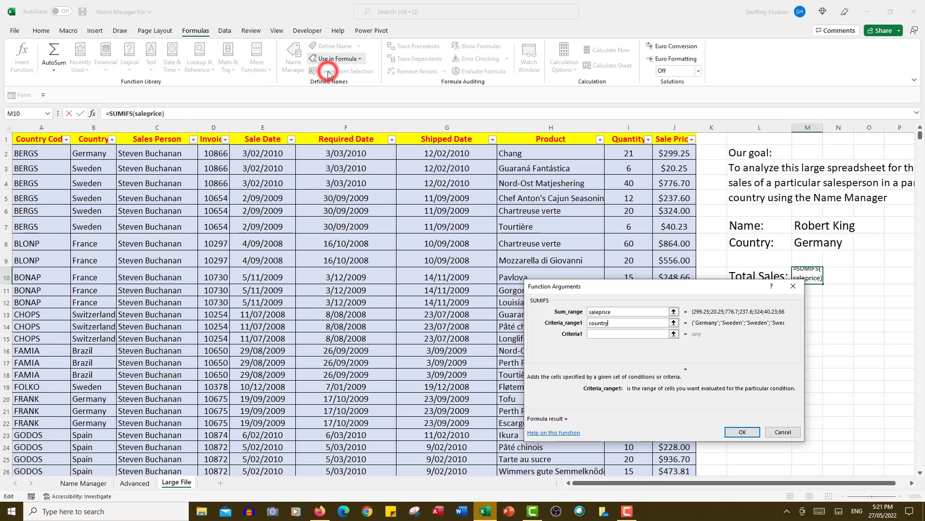
{"action": "left_click", "coordinate": [602, 334]}
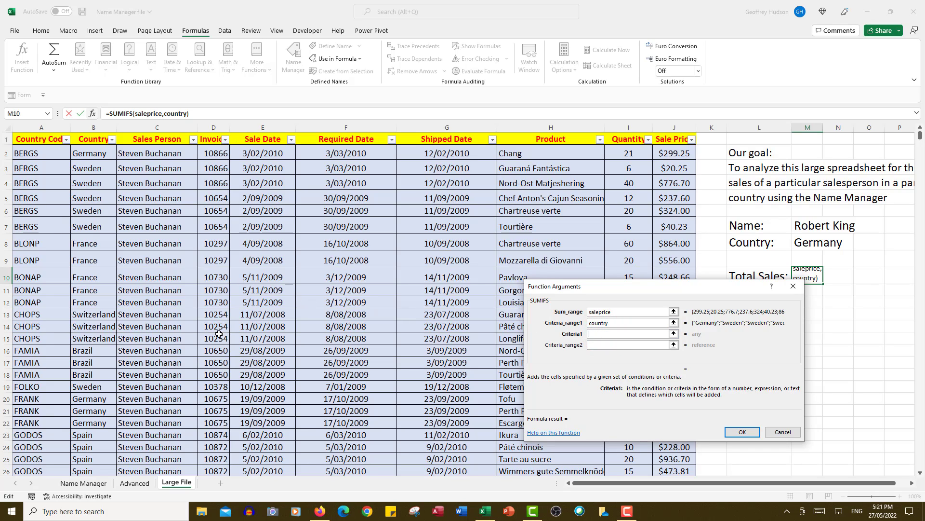
{"action": "left_click", "coordinate": [80, 399]}
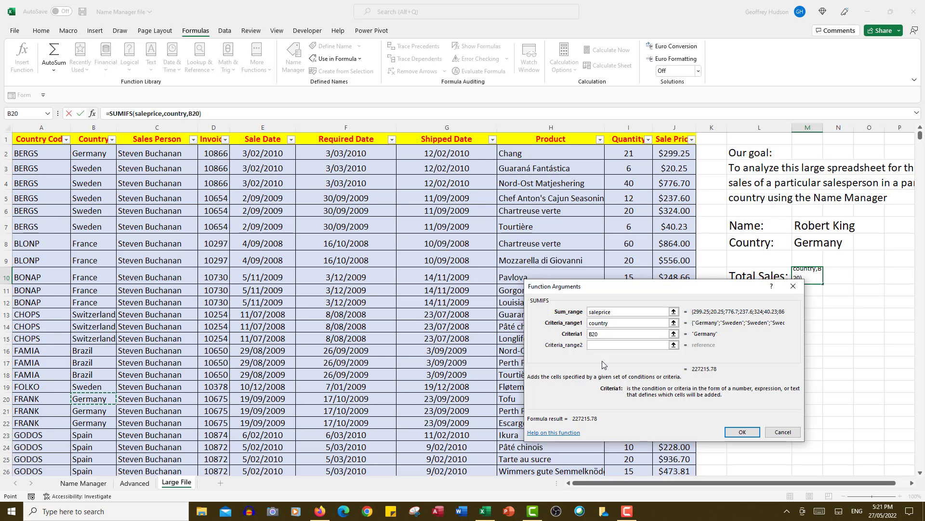
{"action": "left_click", "coordinate": [602, 344]}
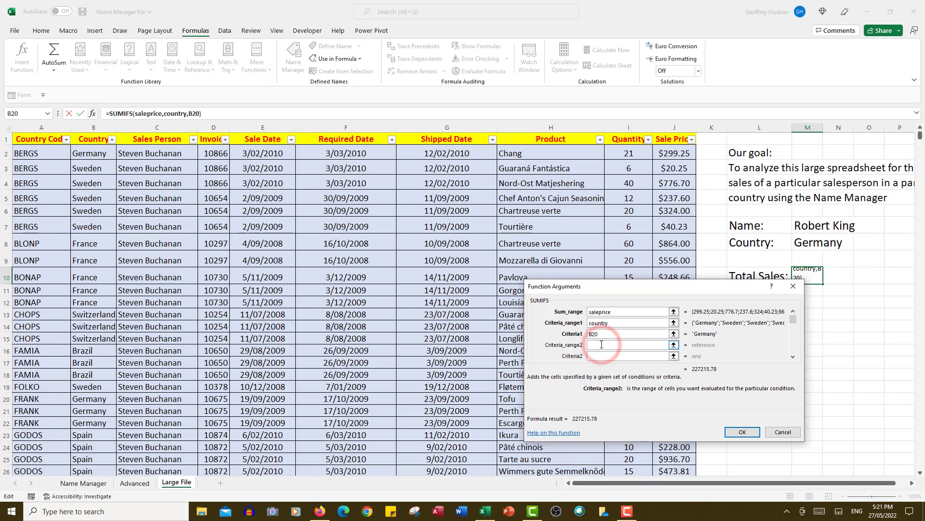
{"action": "left_click", "coordinate": [343, 58]}
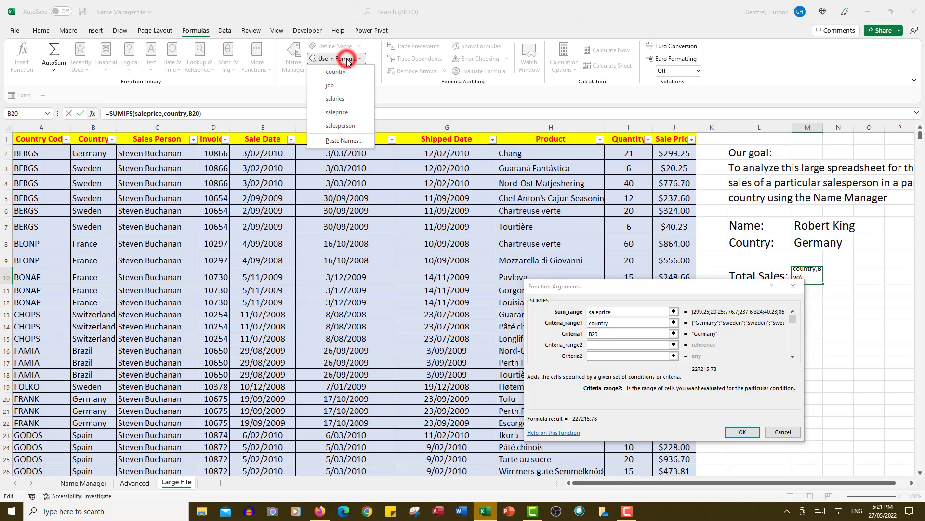
{"action": "left_click", "coordinate": [340, 126]}
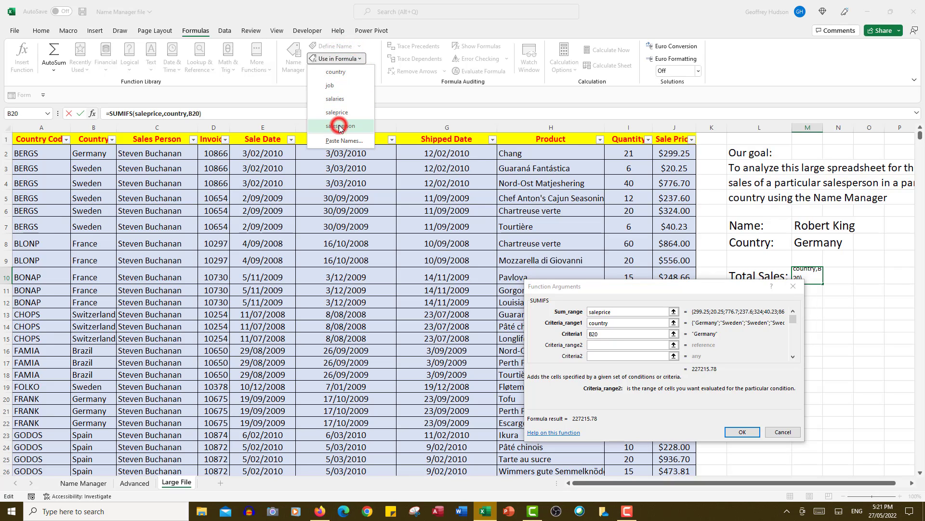
{"action": "left_click", "coordinate": [601, 357]}
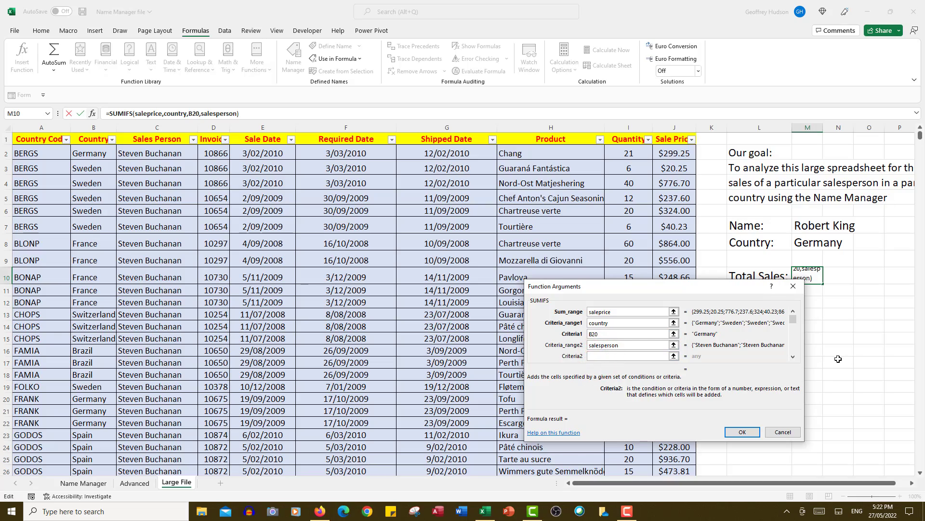
{"action": "left_click", "coordinate": [140, 358]}
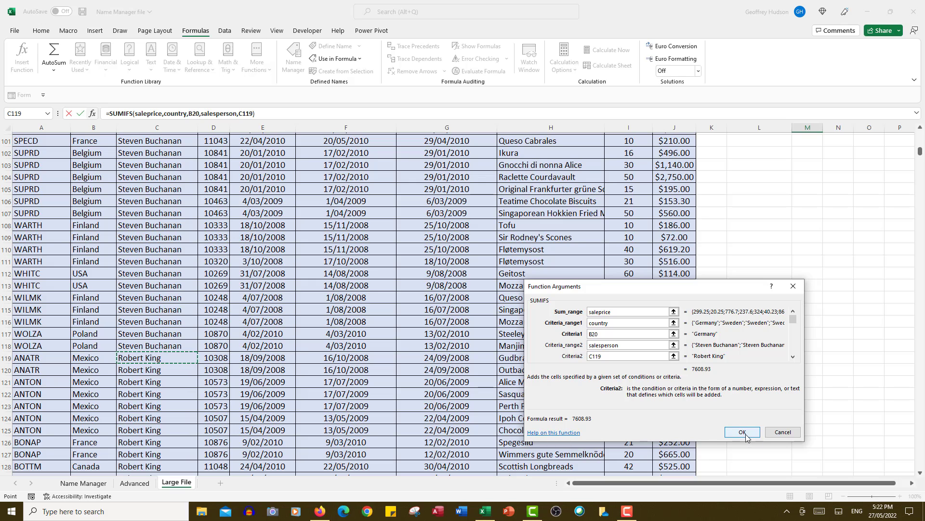
Step: Confirm the SUMIFS formula so Total Sales in M10 shows 7609, and enlarge it to 18-point font
{"action": "left_click", "coordinate": [743, 433]}
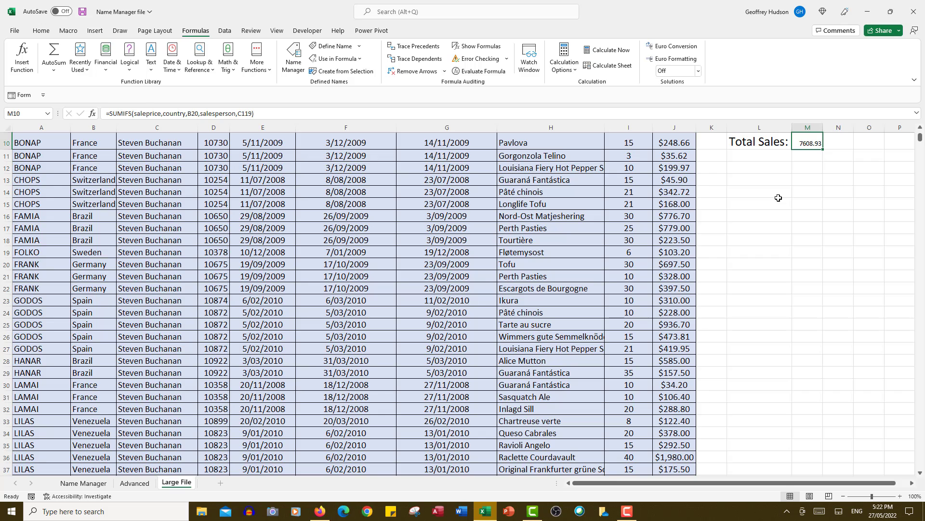
{"action": "key", "text": "ctrl+Home"}
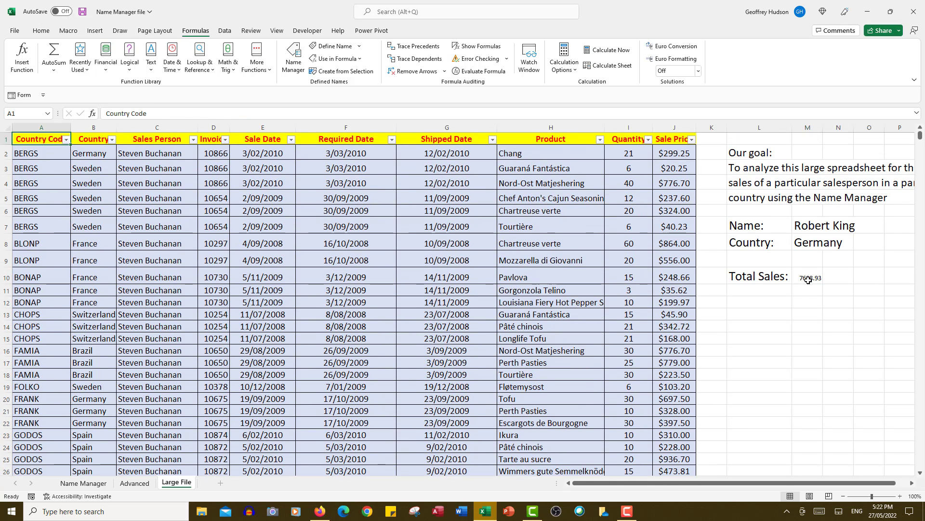
{"action": "left_click", "coordinate": [808, 278]}
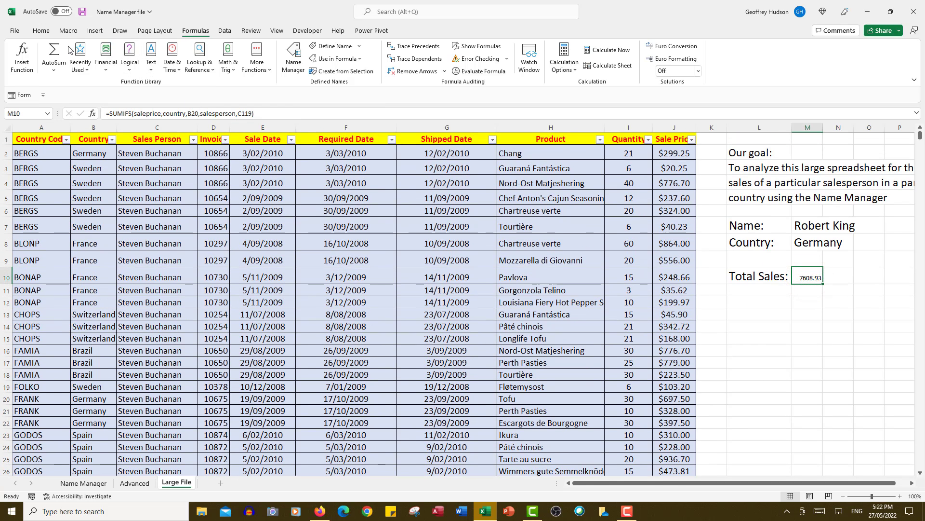
{"action": "left_click", "coordinate": [41, 31]}
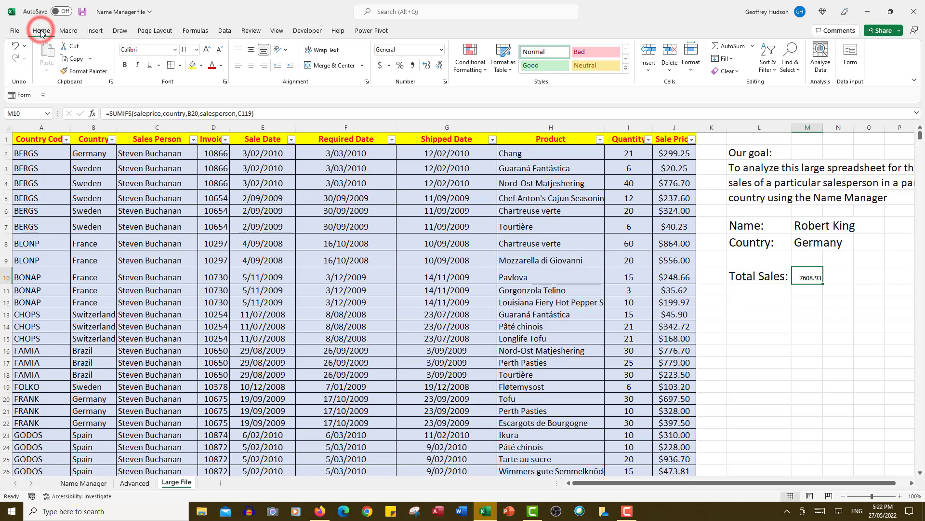
{"action": "left_click", "coordinate": [207, 48]}
{"action": "left_click", "coordinate": [207, 48]}
{"action": "left_click", "coordinate": [208, 49]}
{"action": "left_click", "coordinate": [209, 50]}
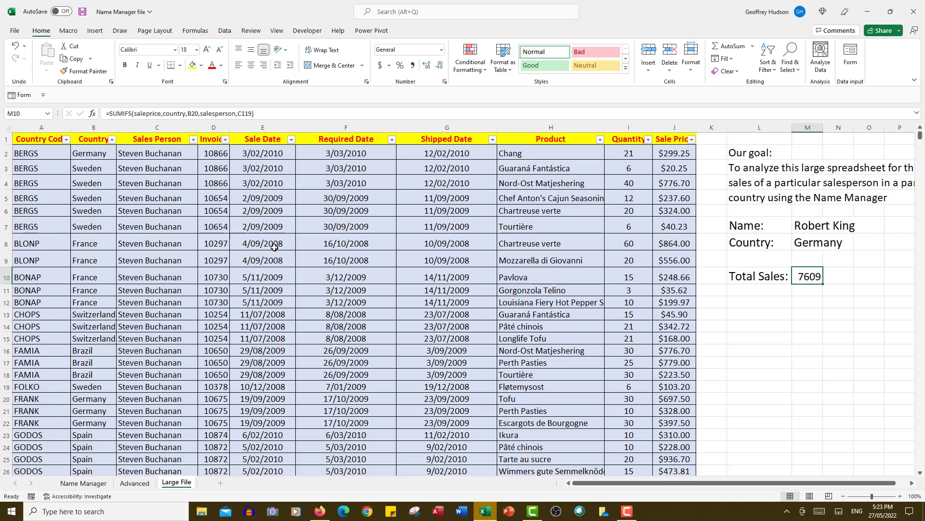